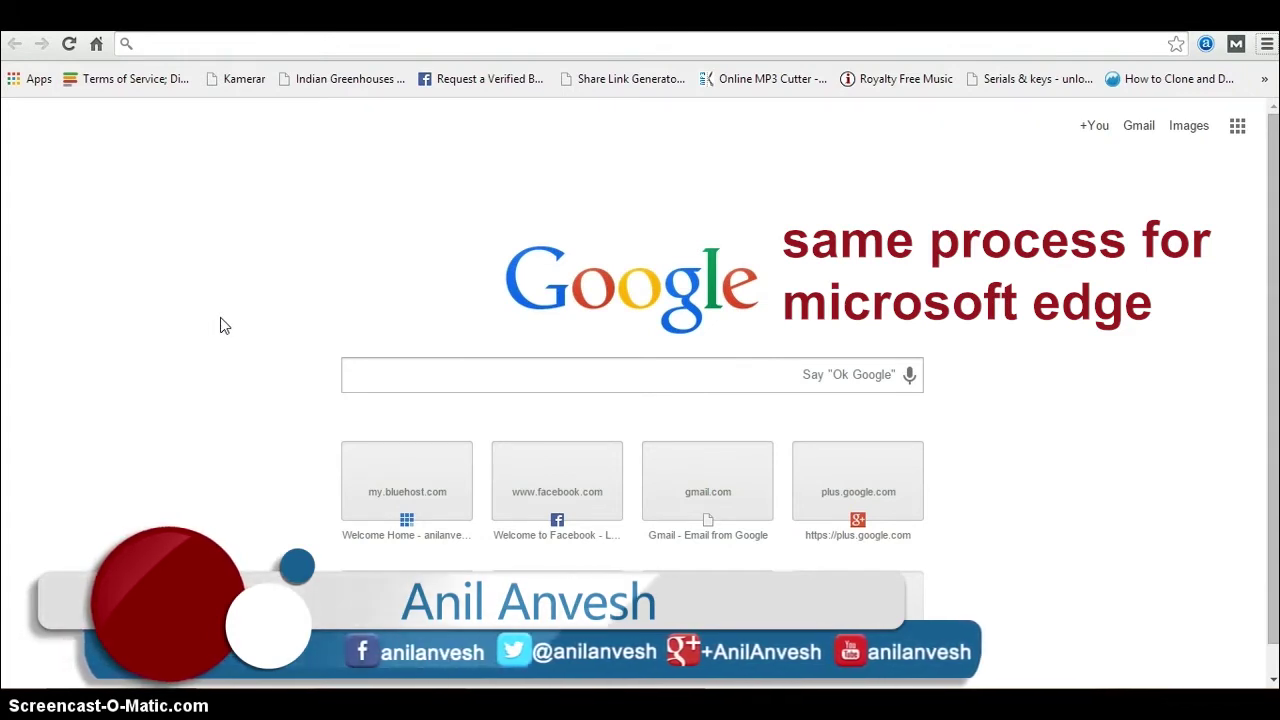
# Review the time ranges offered for clearing browsing data, and cancel without clearing anything.
pyautogui.click(1266, 45)
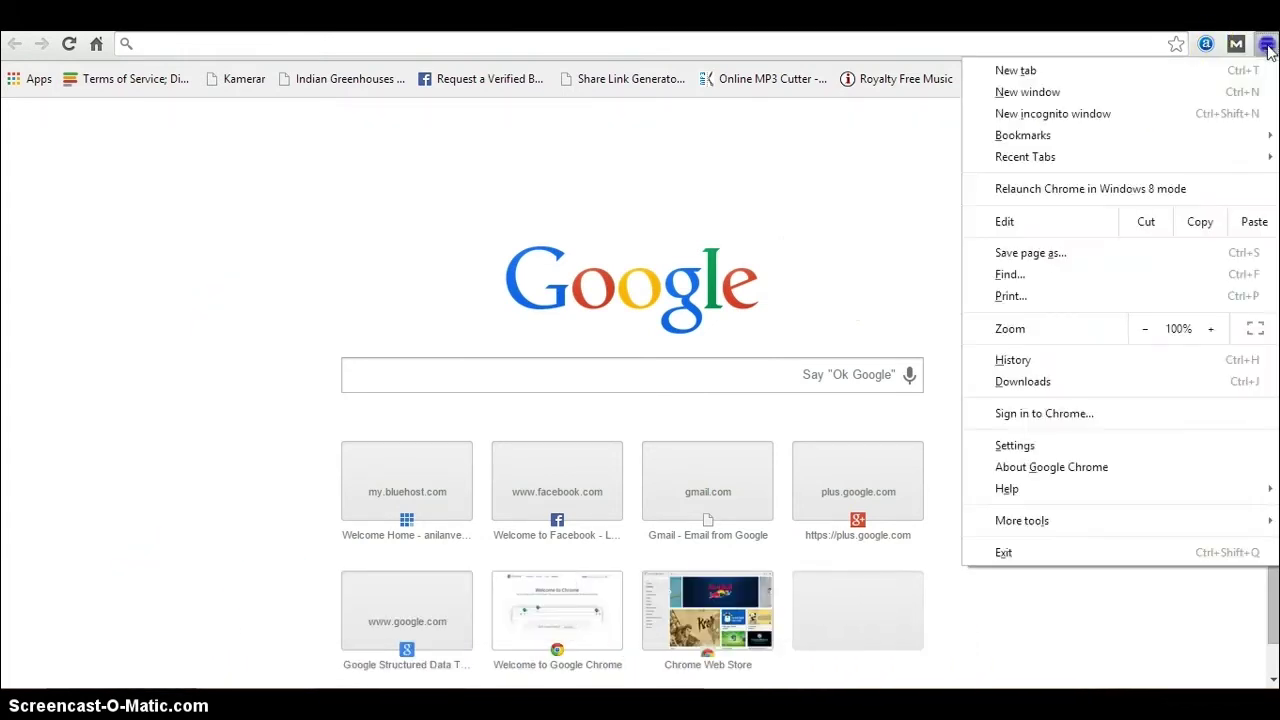
pyautogui.click(1053, 367)
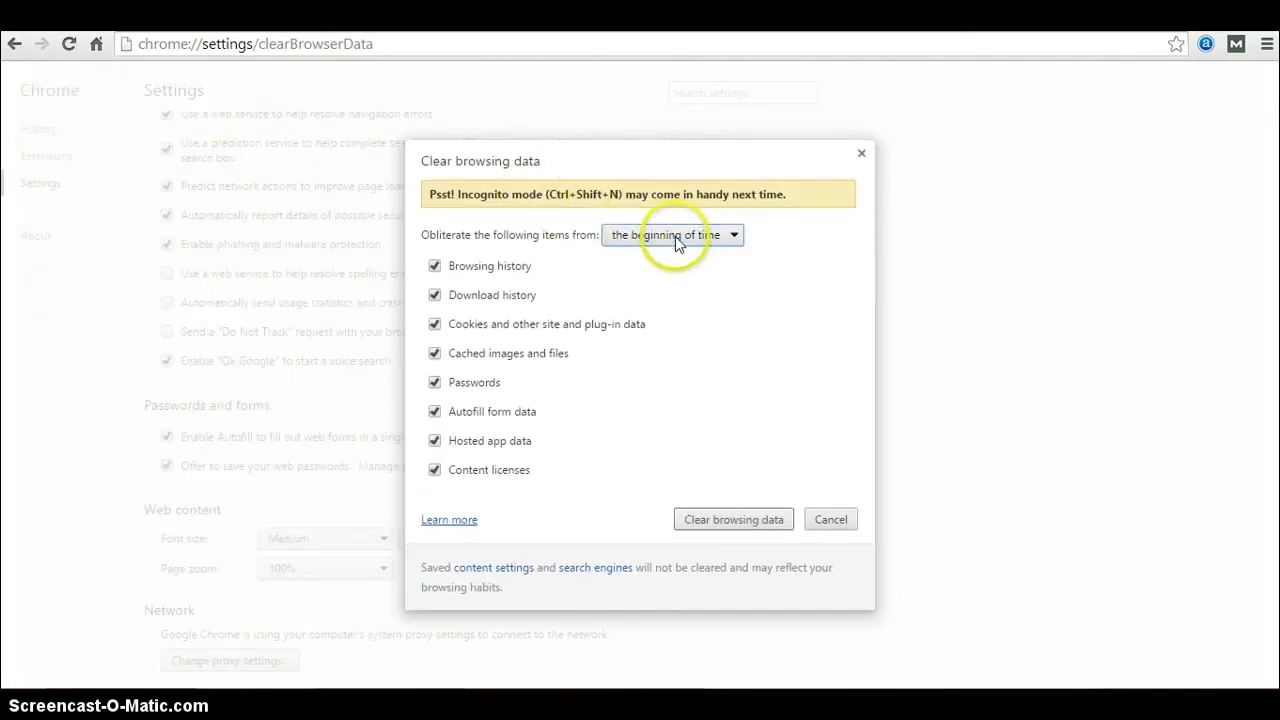
pyautogui.click(676, 238)
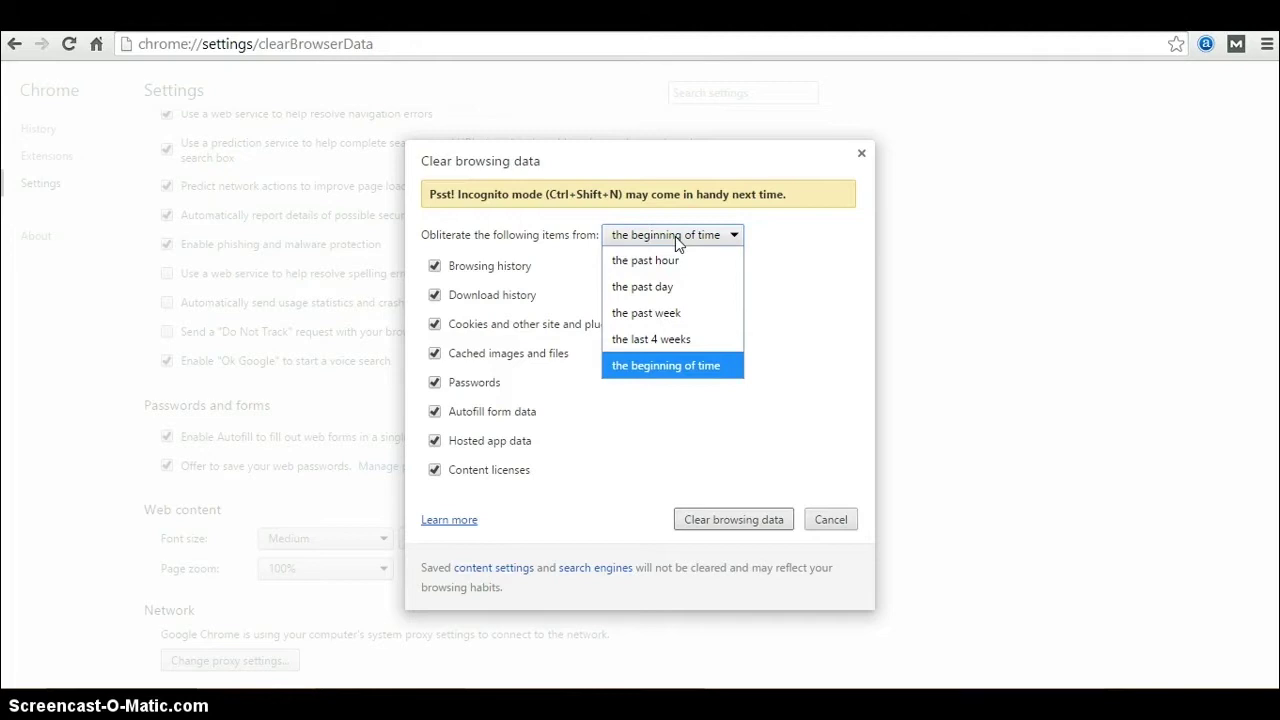
pyautogui.click(675, 236)
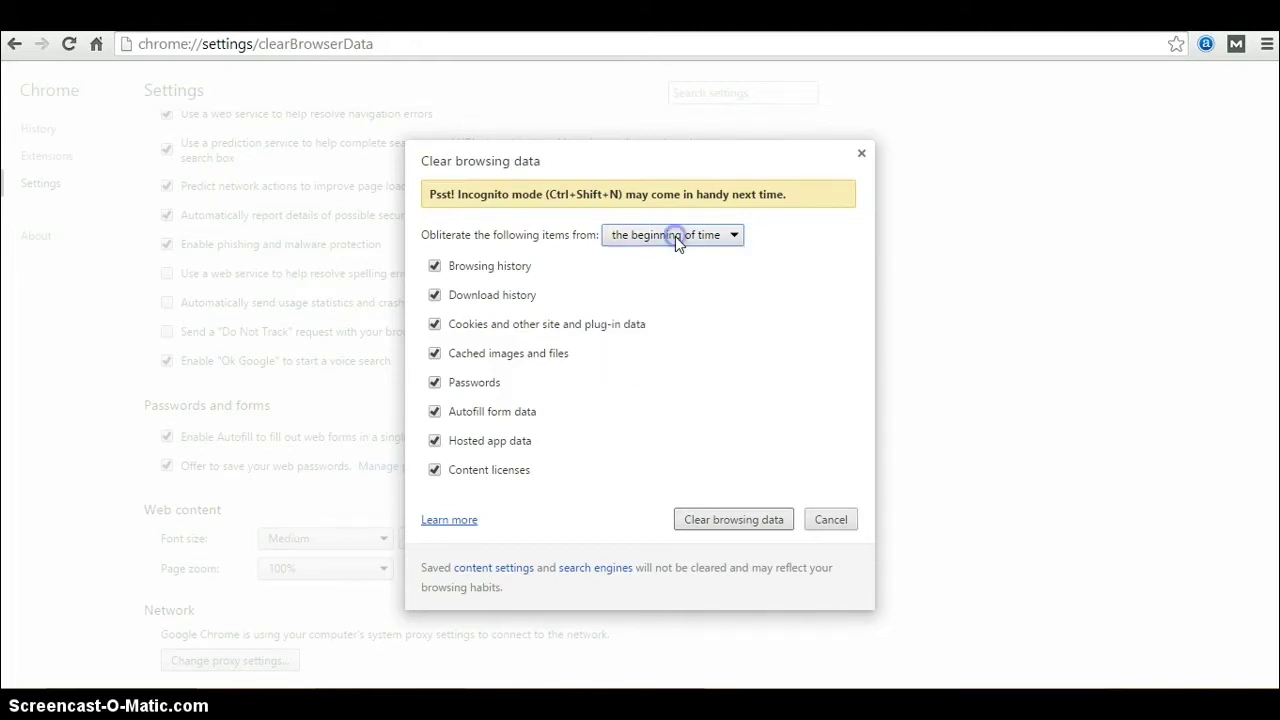
pyautogui.click(691, 374)
pyautogui.click(843, 519)
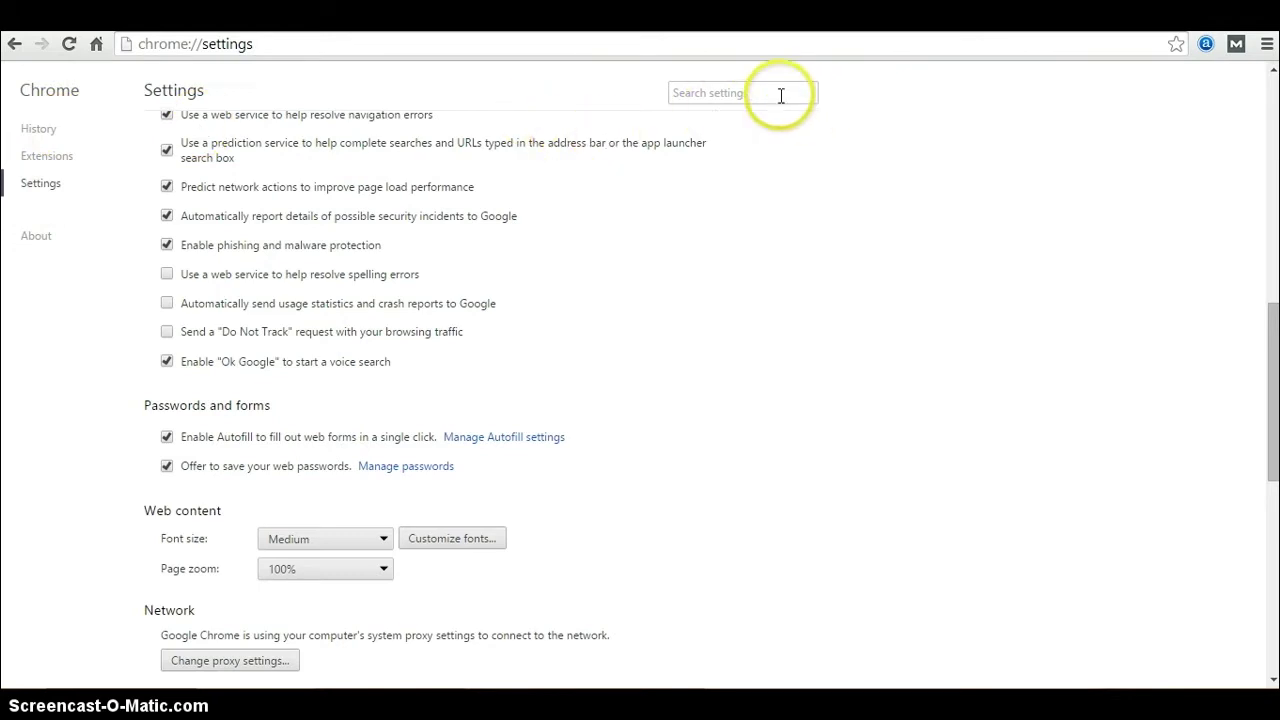
# Open the browsing history page and search it for bluehost.com.
pyautogui.click(38, 129)
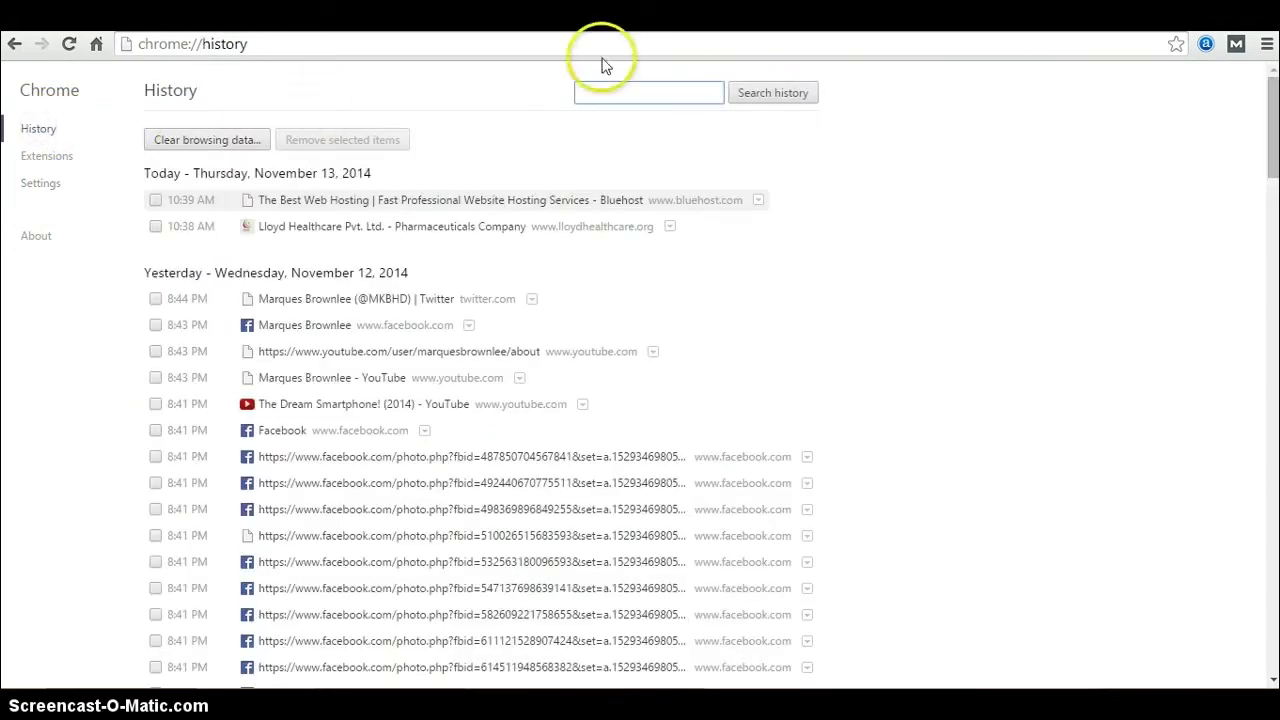
pyautogui.click(669, 91)
pyautogui.write('blush')
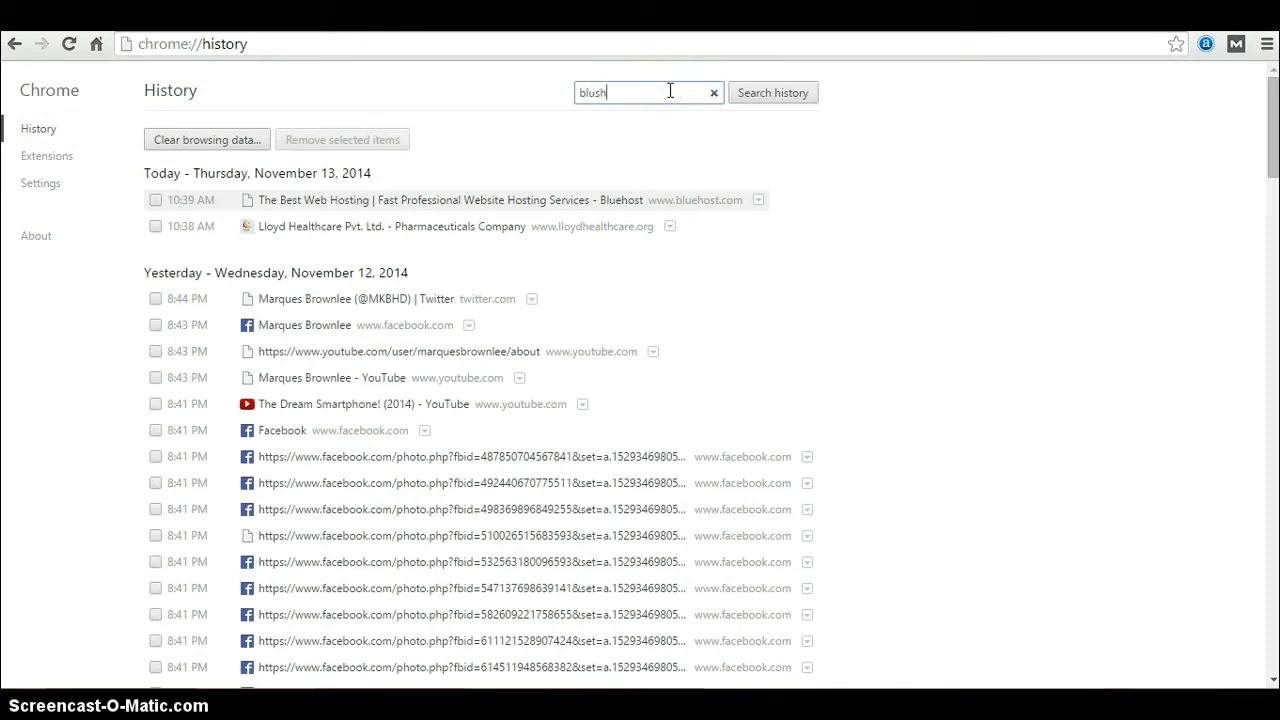
pyautogui.press('BackSpace')
pyautogui.press('BackSpace')
pyautogui.write('ehost.com')
pyautogui.press('Return')
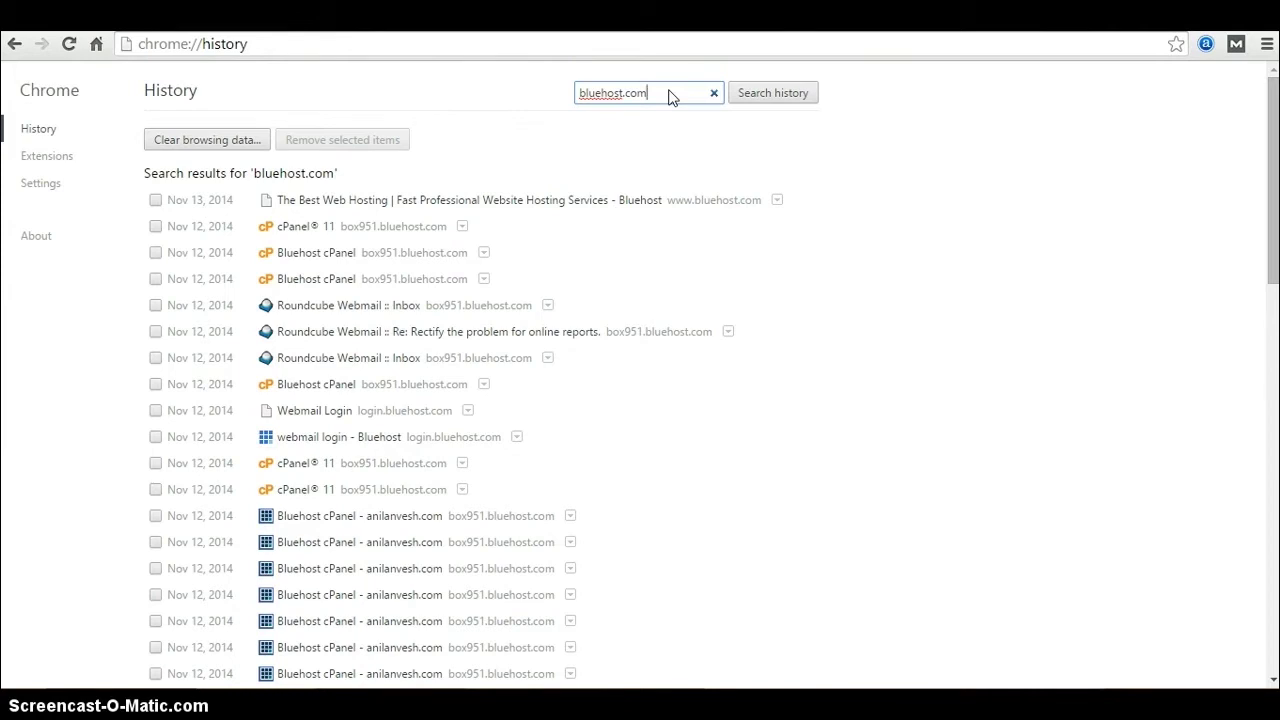
pyautogui.moveTo(652, 92); pyautogui.dragTo(578, 94)
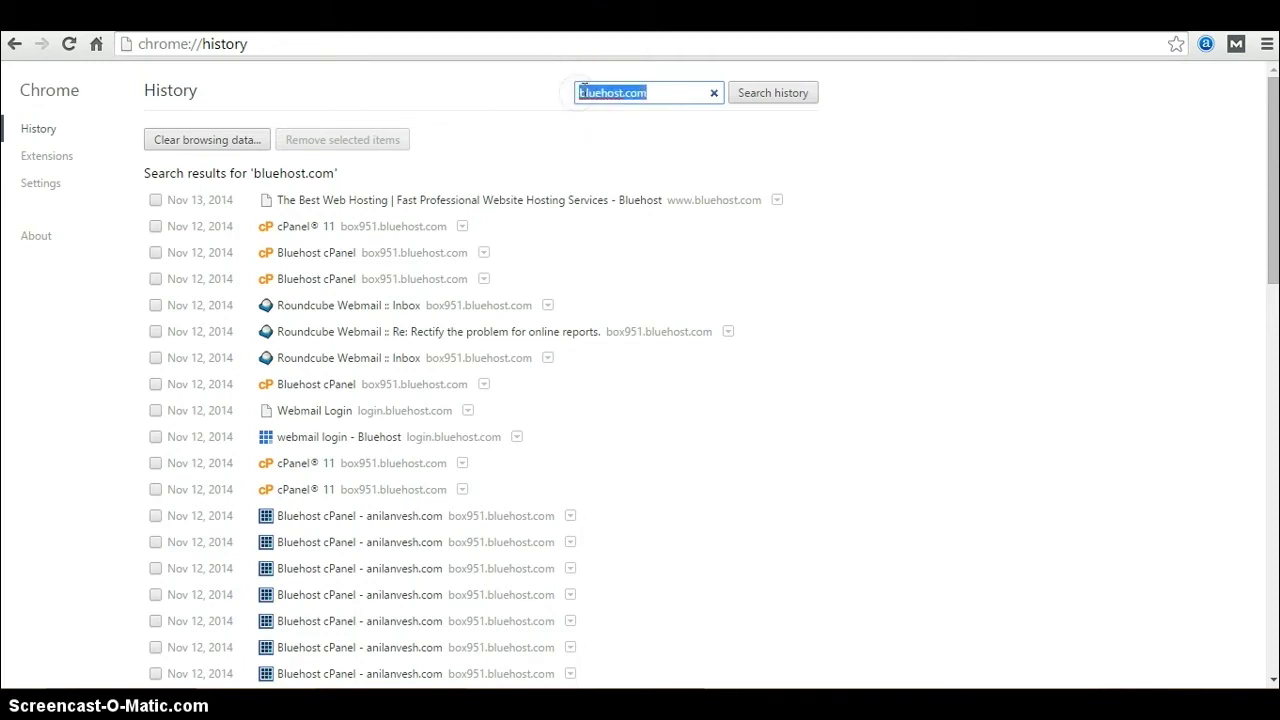
pyautogui.click(580, 92)
pyautogui.write('www')
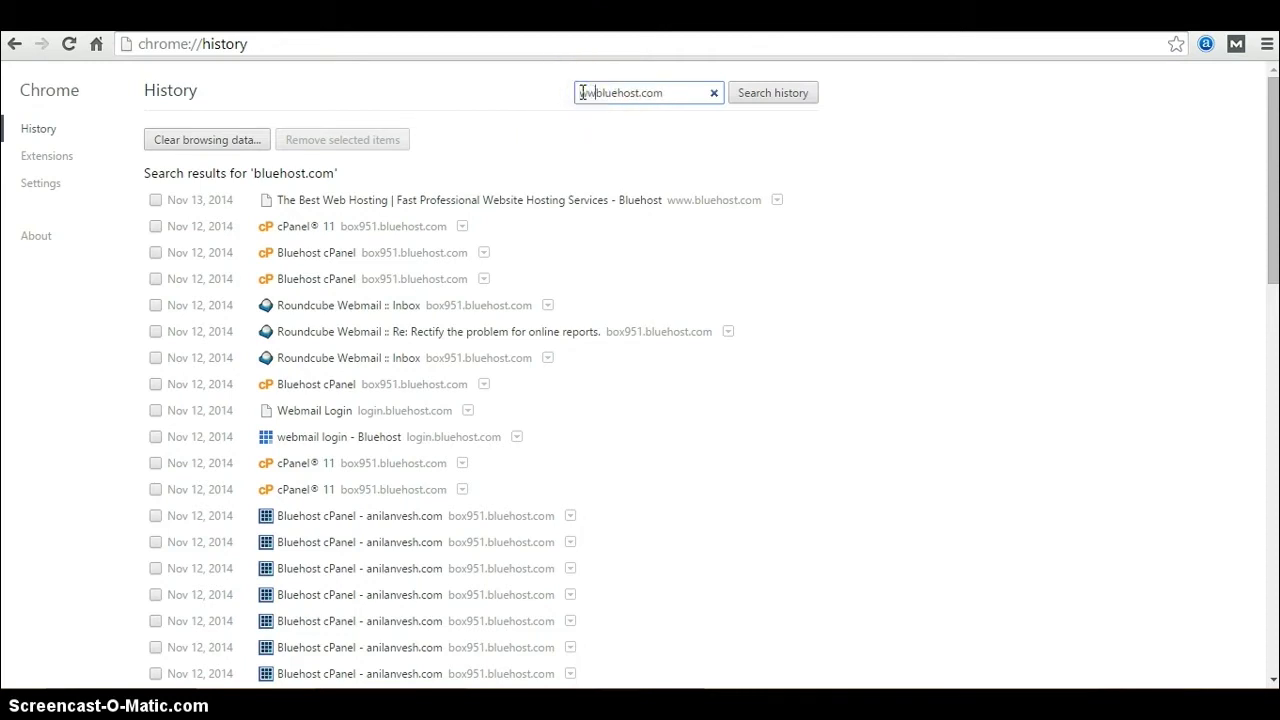
pyautogui.write('.')
pyautogui.press('Return')
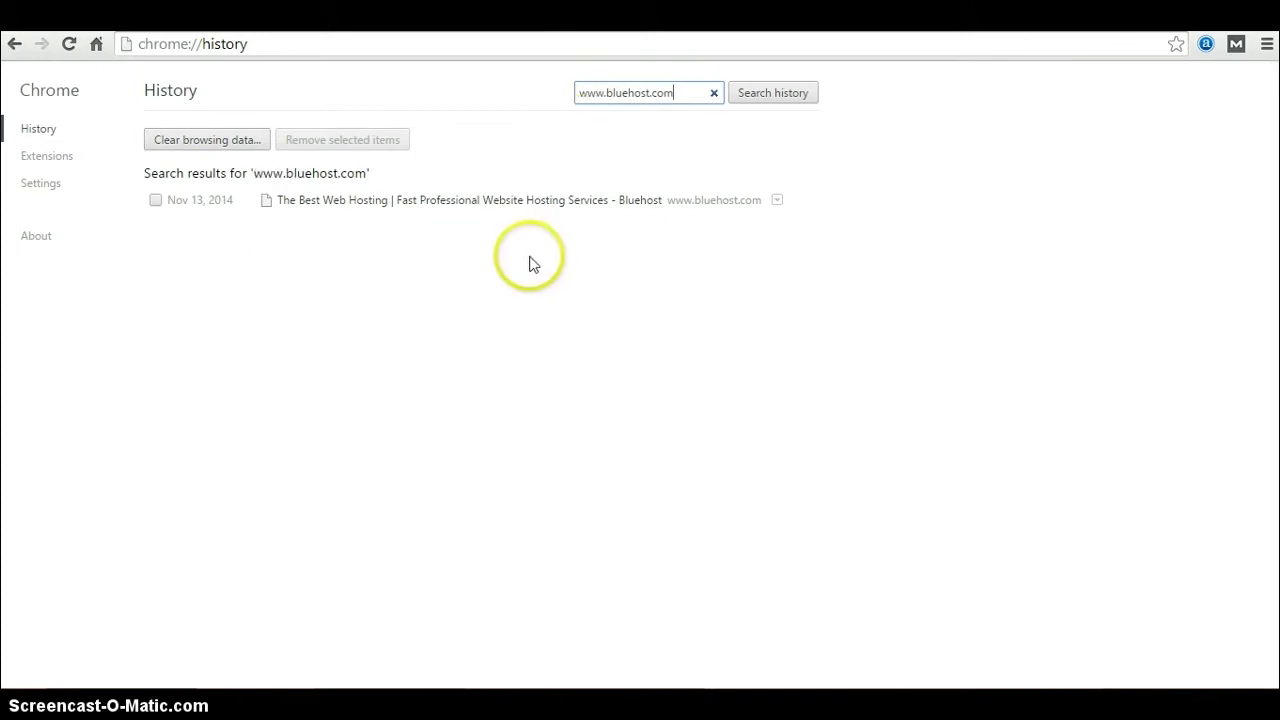
pyautogui.click(607, 91)
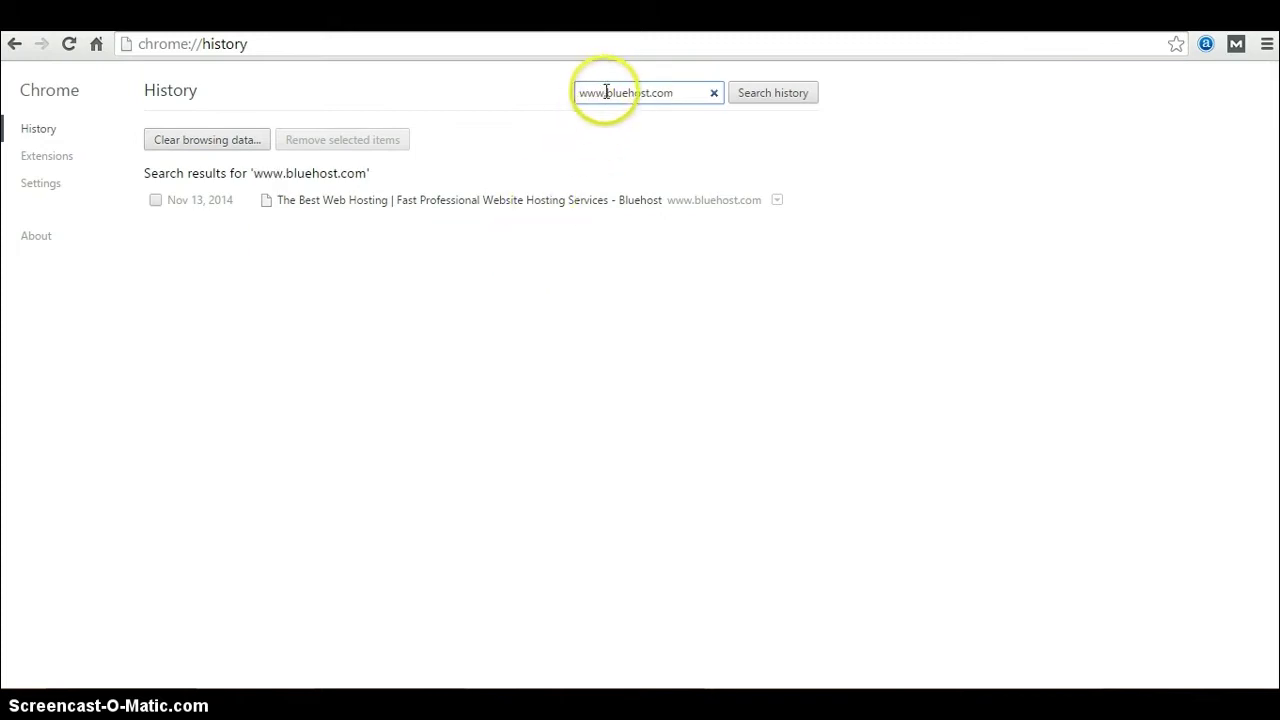
pyautogui.press('BackSpace')
pyautogui.press('BackSpace')
pyautogui.press('BackSpace')
pyautogui.press('BackSpace')
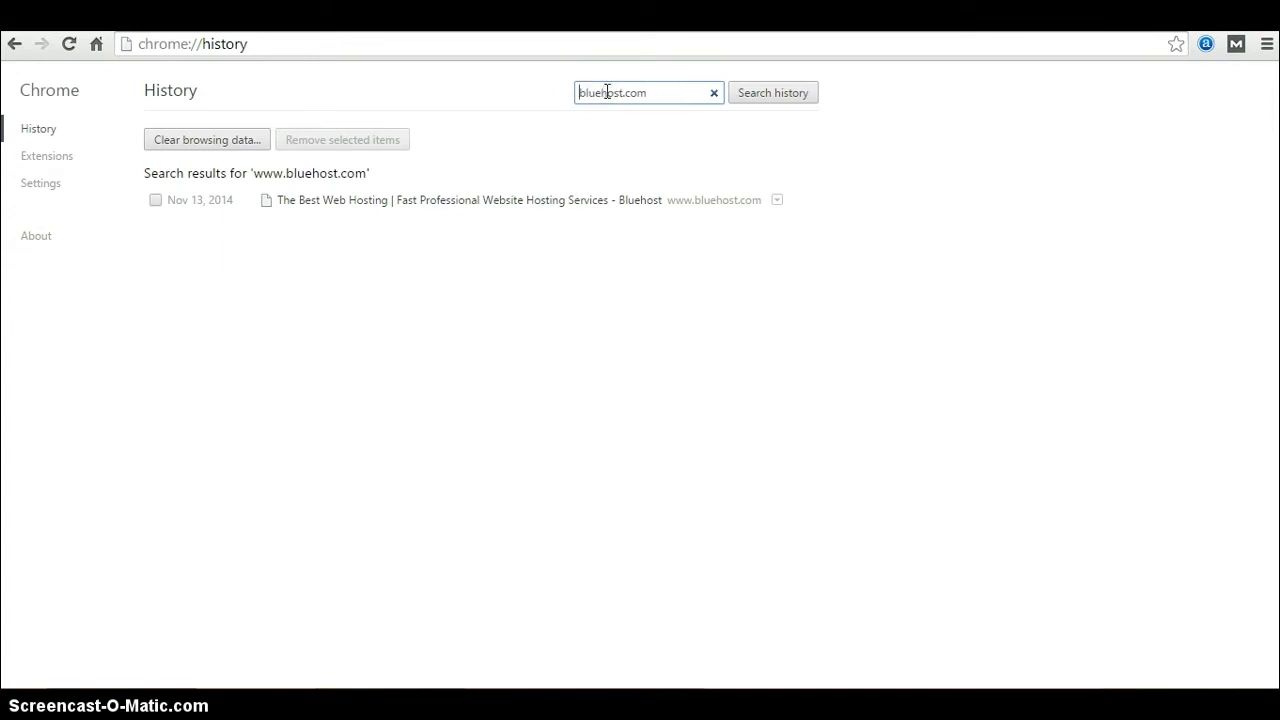
pyautogui.click(671, 93)
pyautogui.press('Return')
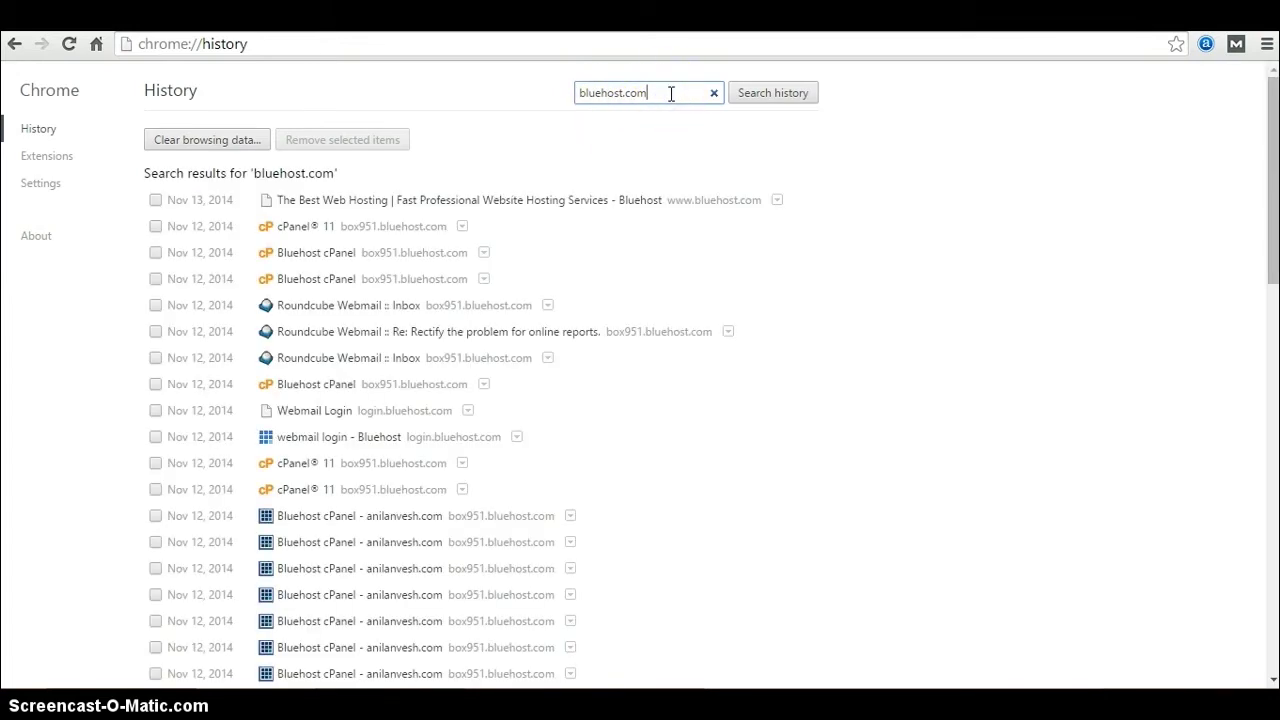
pyautogui.click(529, 160)
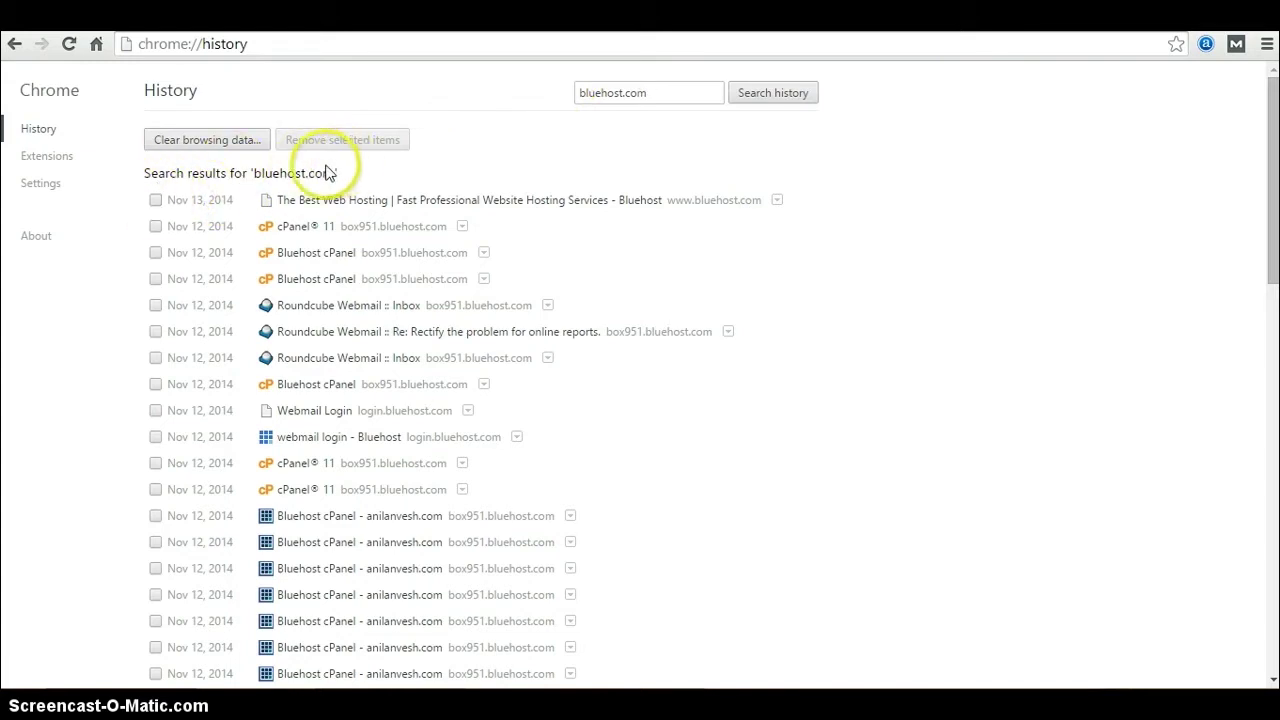
# Select all bluehost.com search results, from the first entry to the last, and remove them from the history.
pyautogui.click(155, 200)
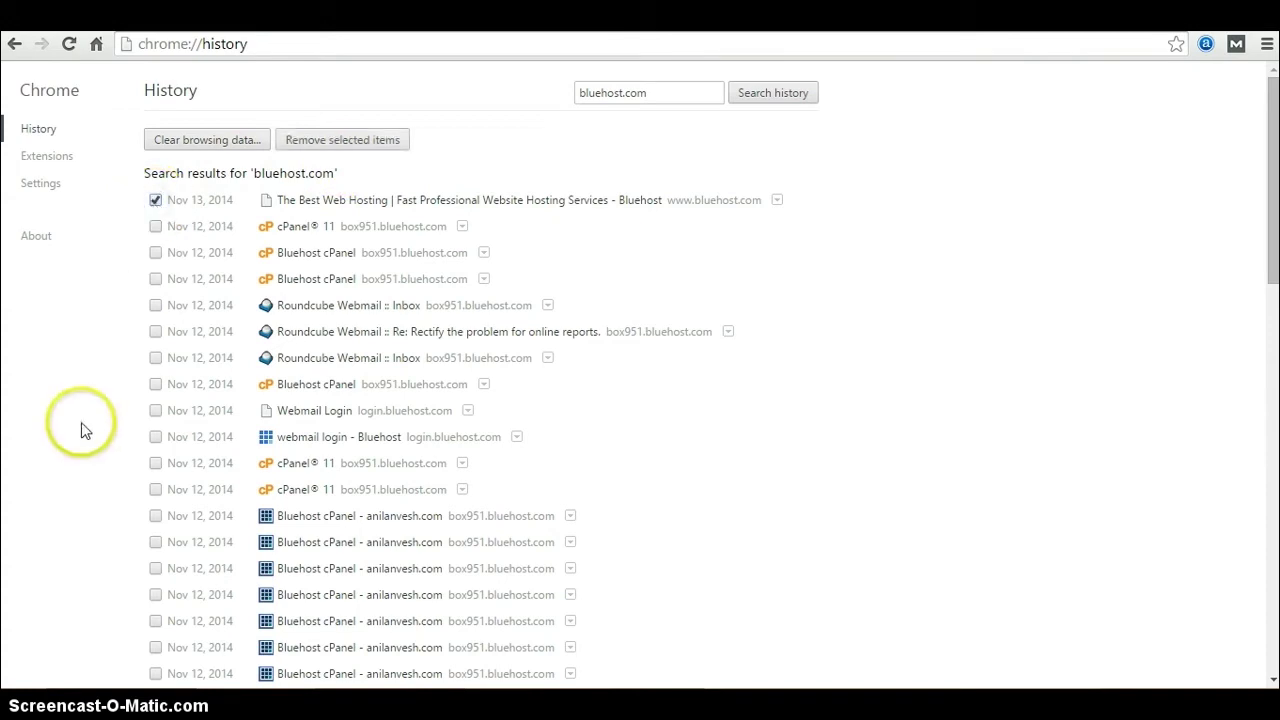
pyautogui.scroll(-15, 81, 422)
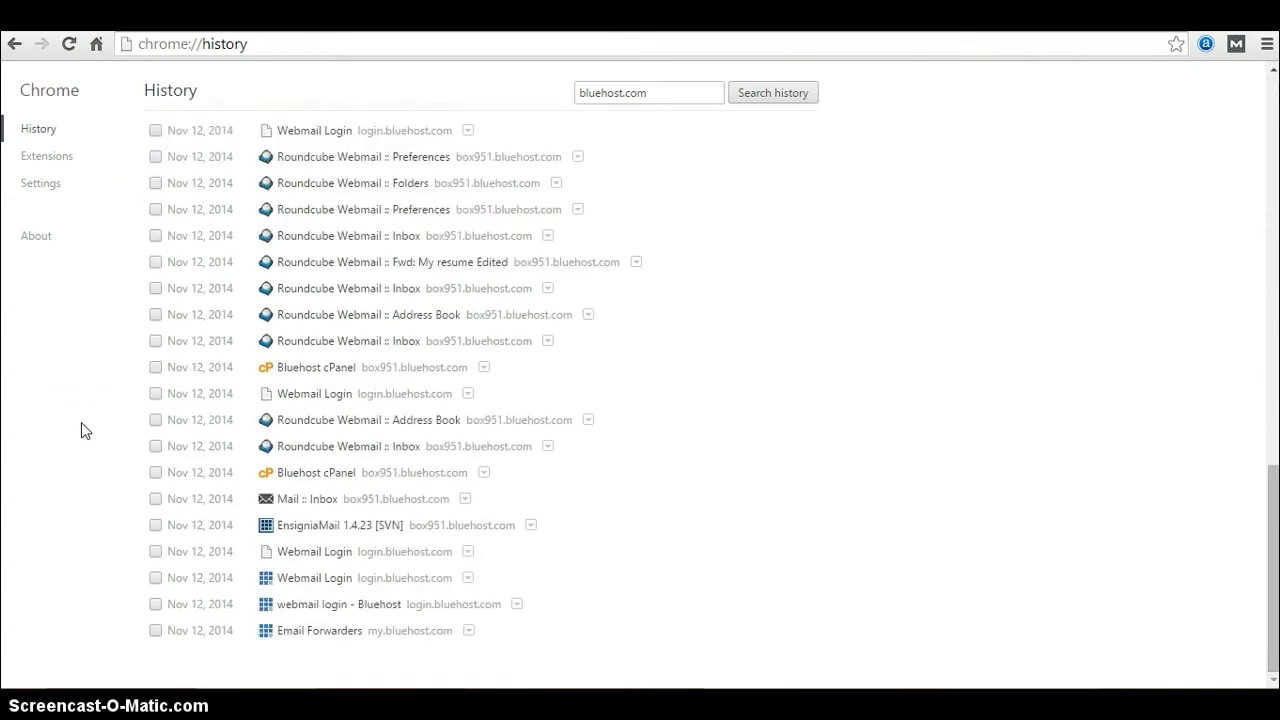
pyautogui.press('shift')
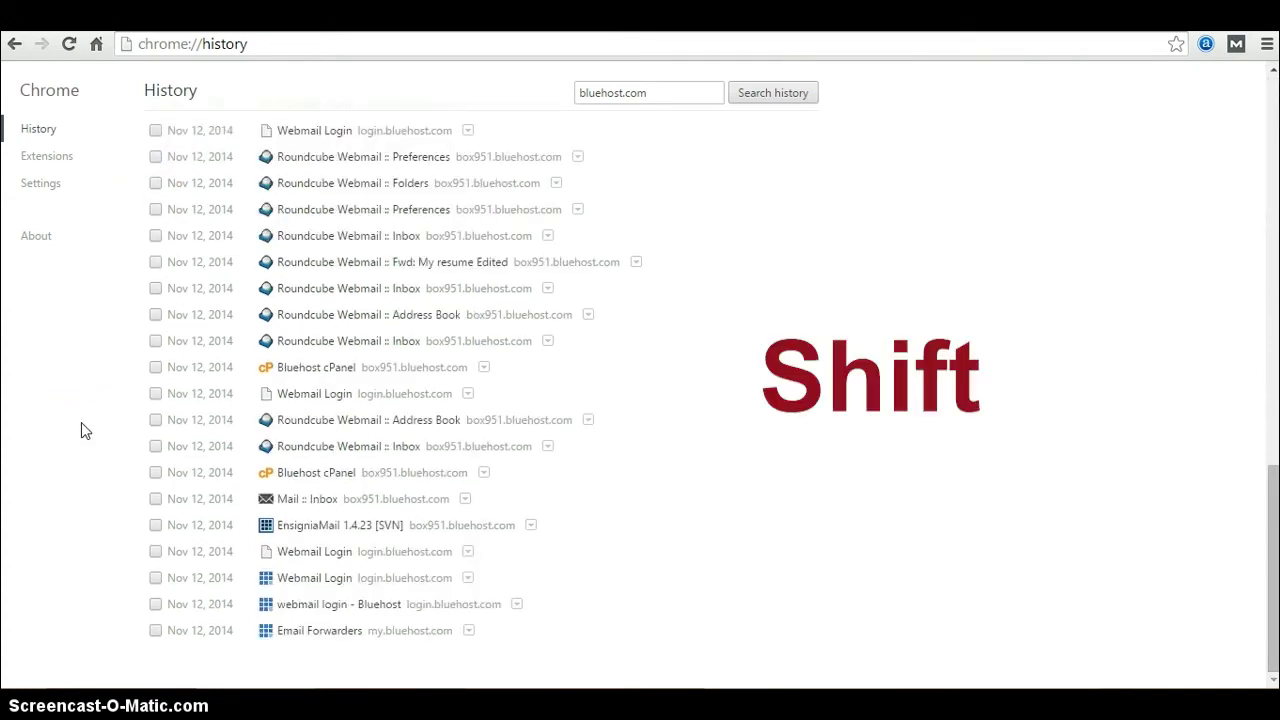
pyautogui.keyDown('shift'); pyautogui.click(155, 631); pyautogui.keyUp('shift')
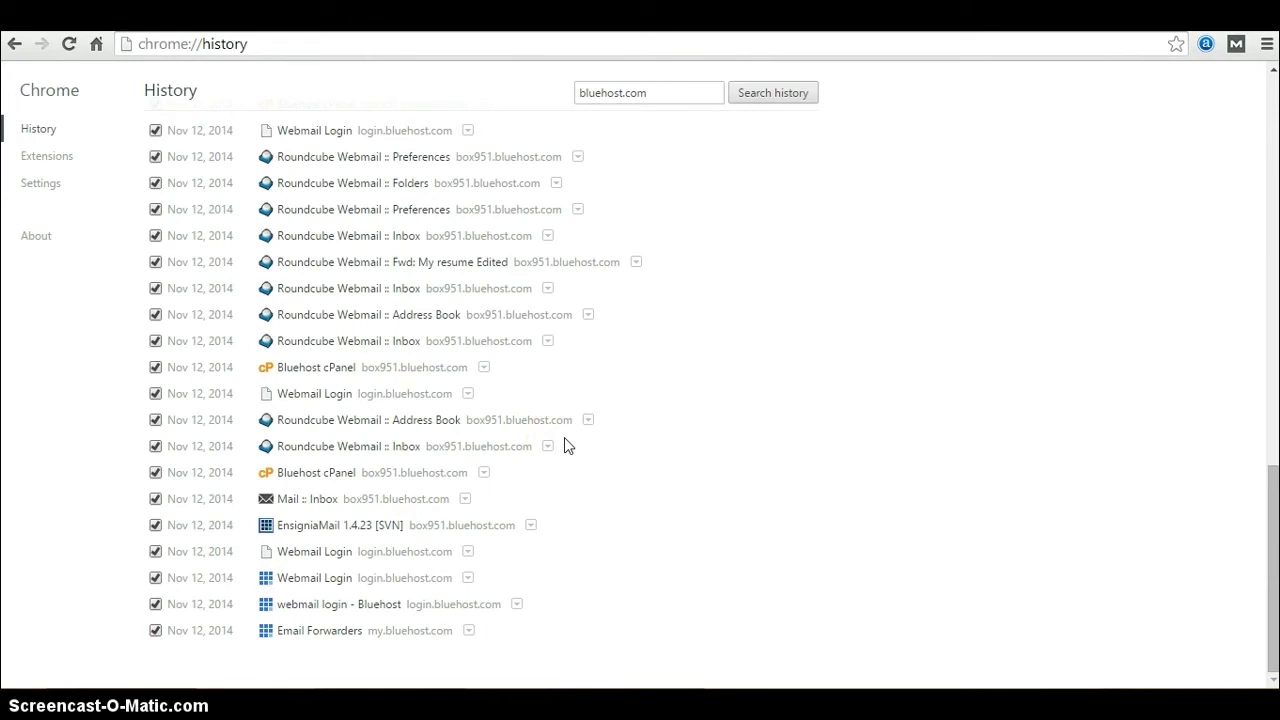
pyautogui.scroll(10, 783, 414)
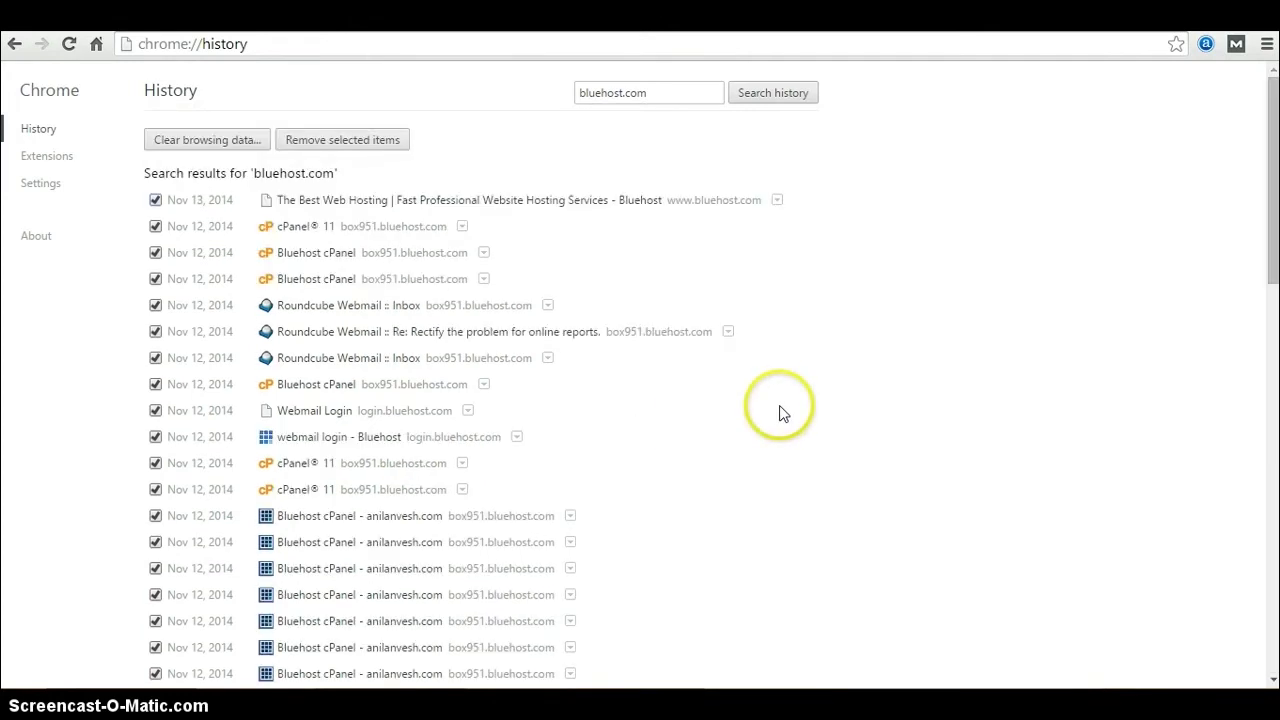
pyautogui.click(370, 145)
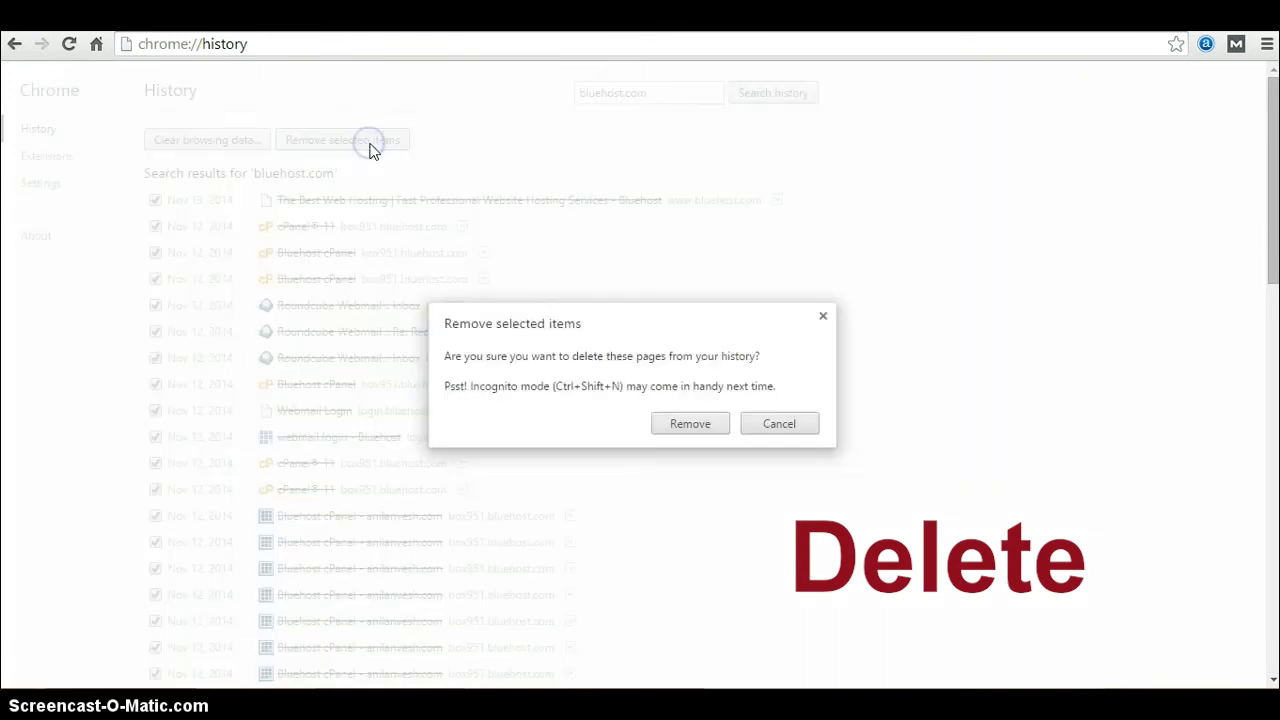
pyautogui.click(690, 424)
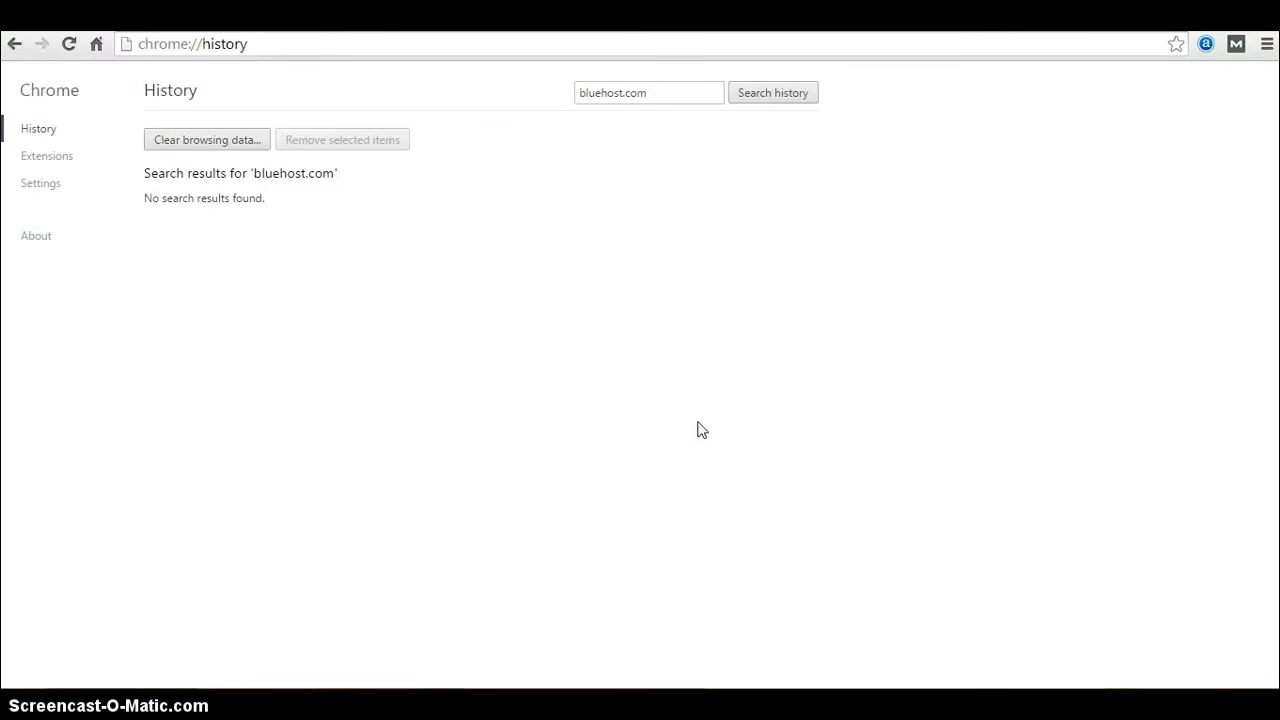
# Replace the history search term with google.com and run the search.
pyautogui.click(651, 92)
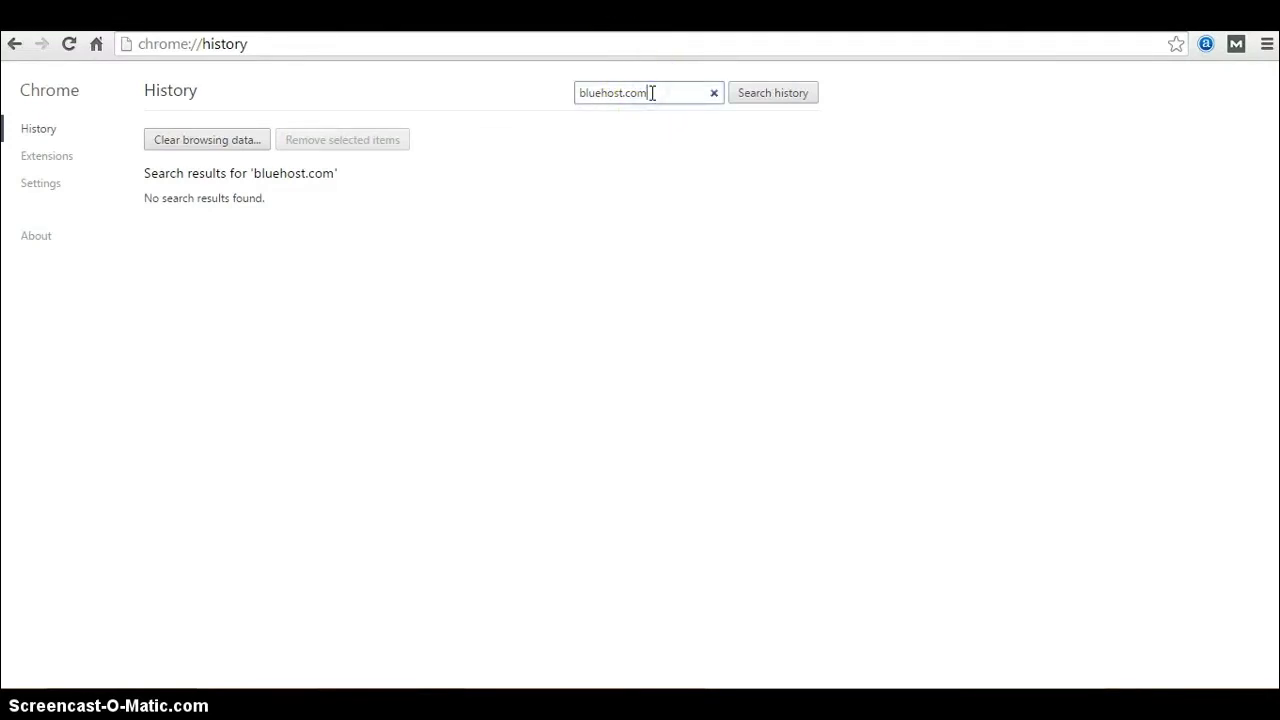
pyautogui.doubleClick(651, 92)
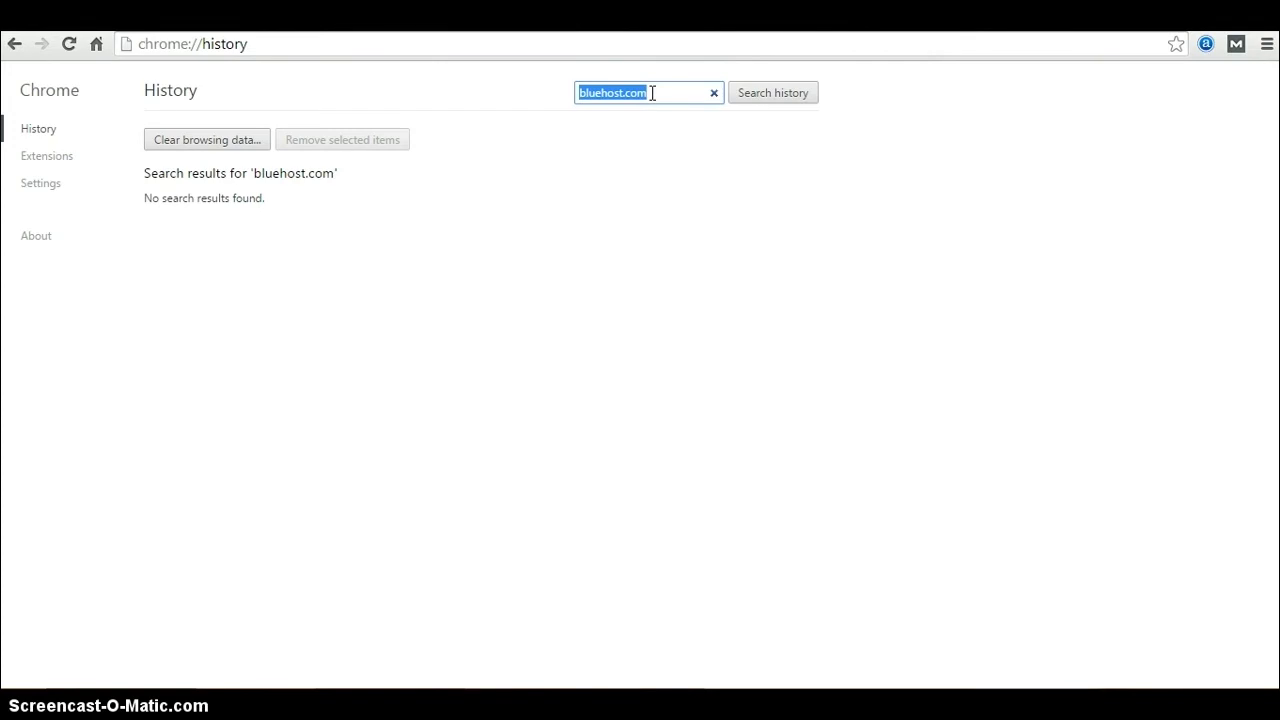
pyautogui.write('google.com')
pyautogui.press('Return')
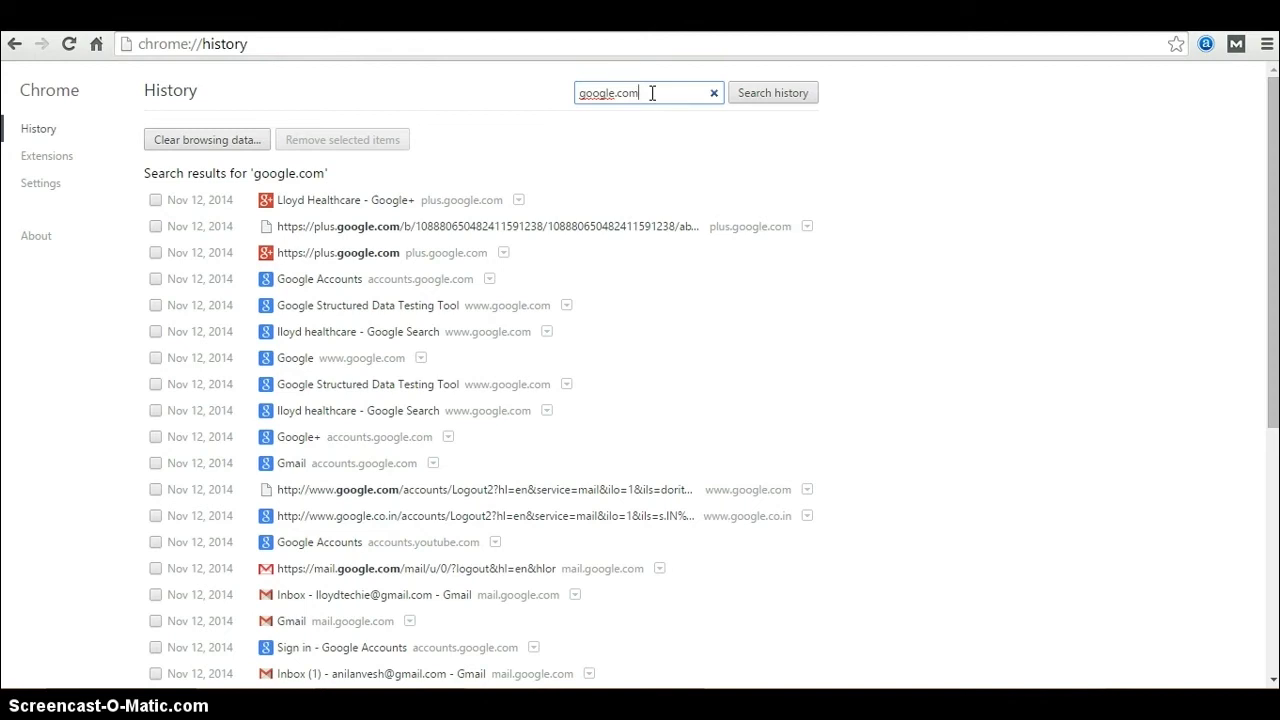
pyautogui.click(656, 93)
pyautogui.click(572, 164)
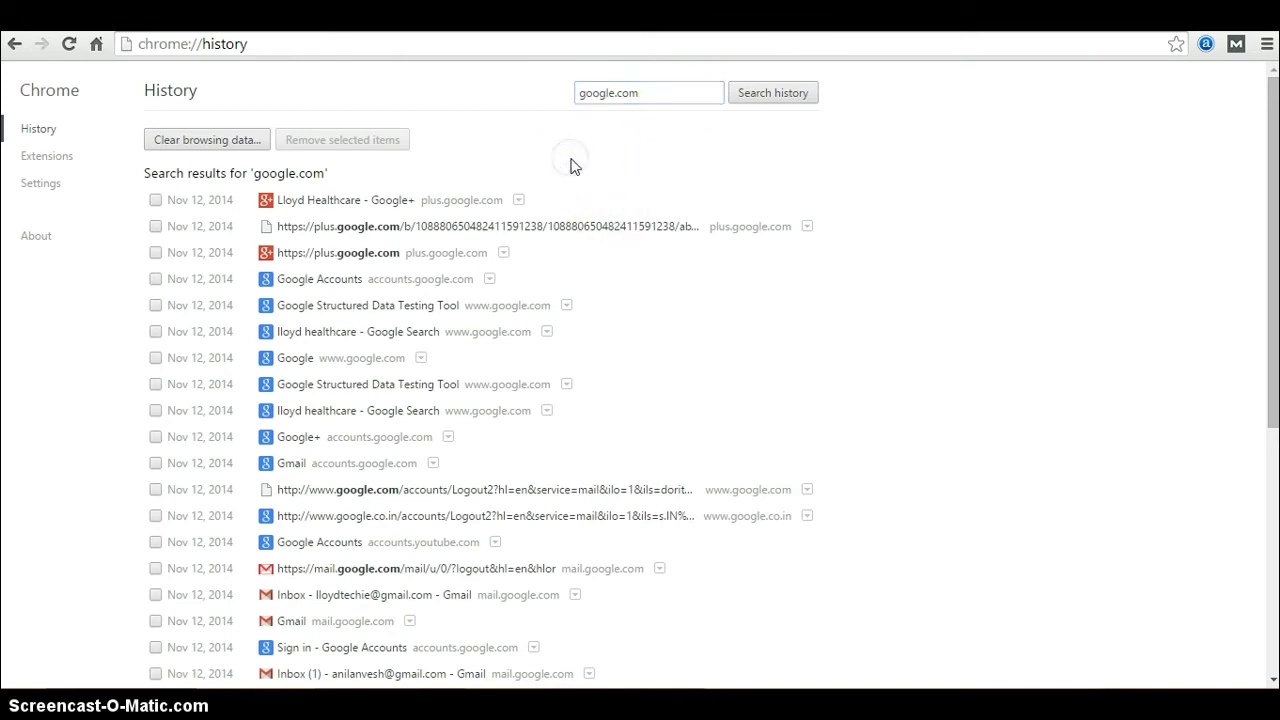
pyautogui.click(623, 93)
pyautogui.click(583, 93)
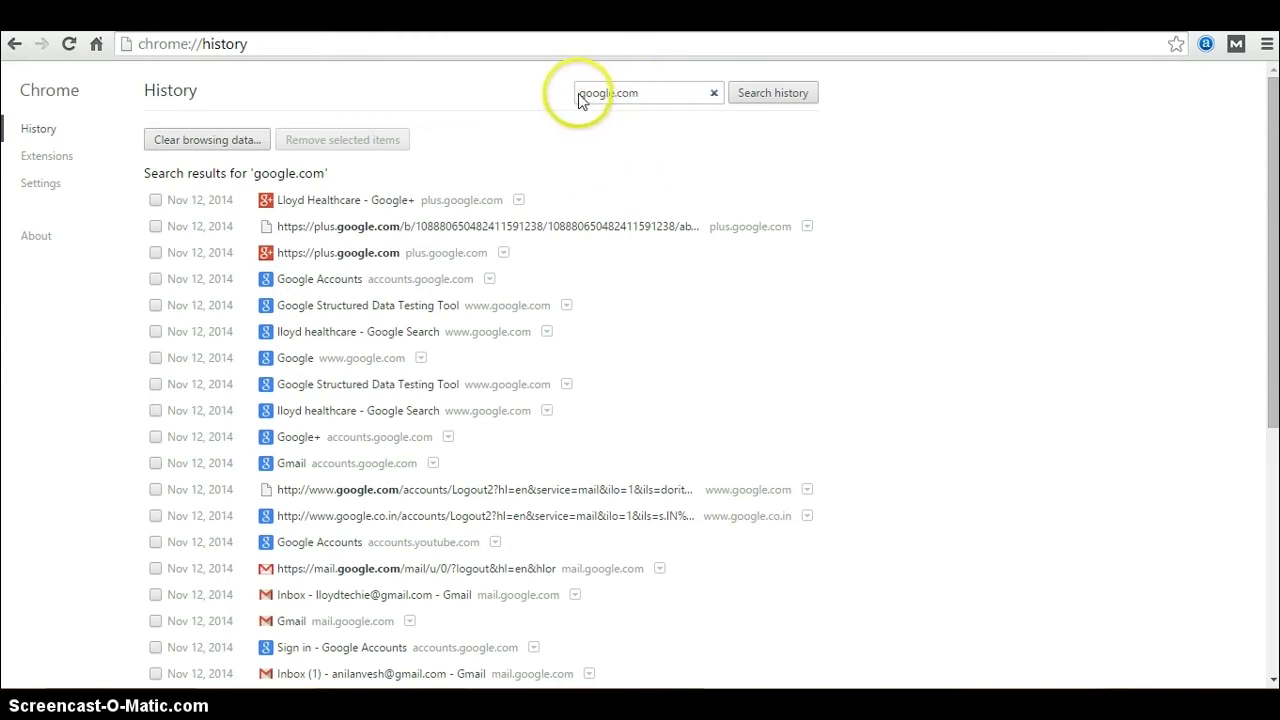
pyautogui.doubleClick(580, 93)
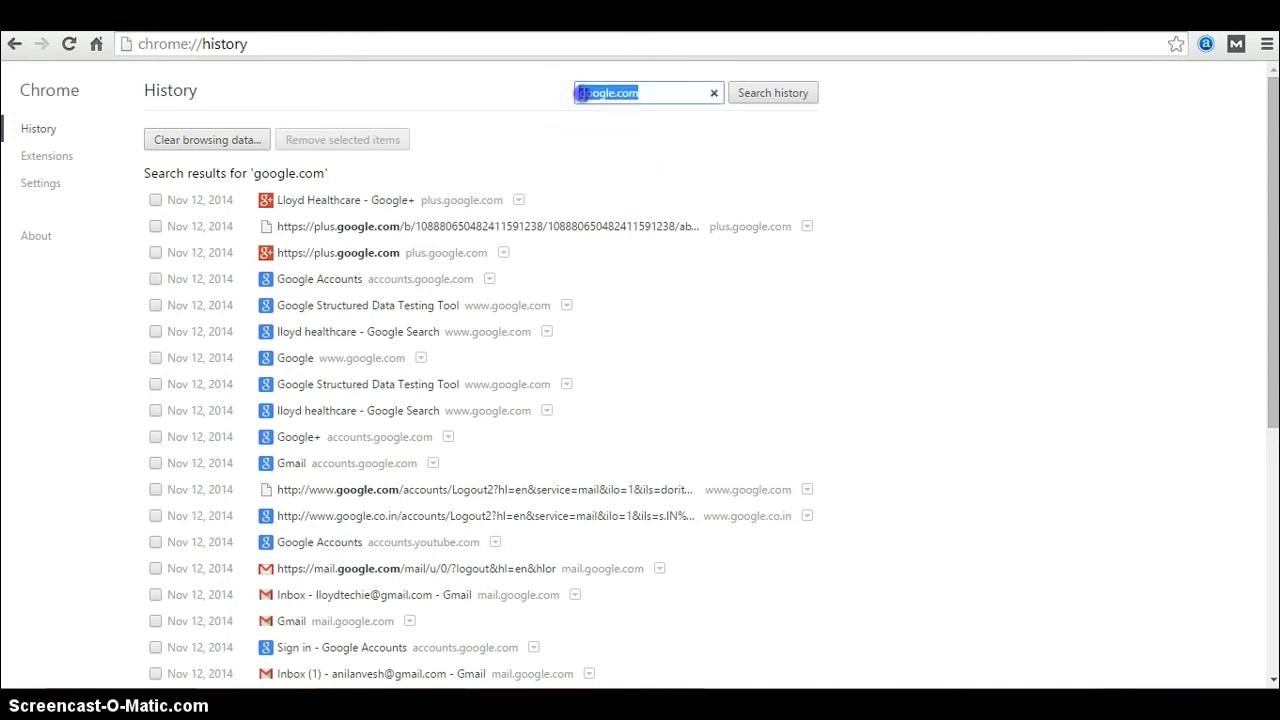
pyautogui.click(582, 93)
pyautogui.write('www')
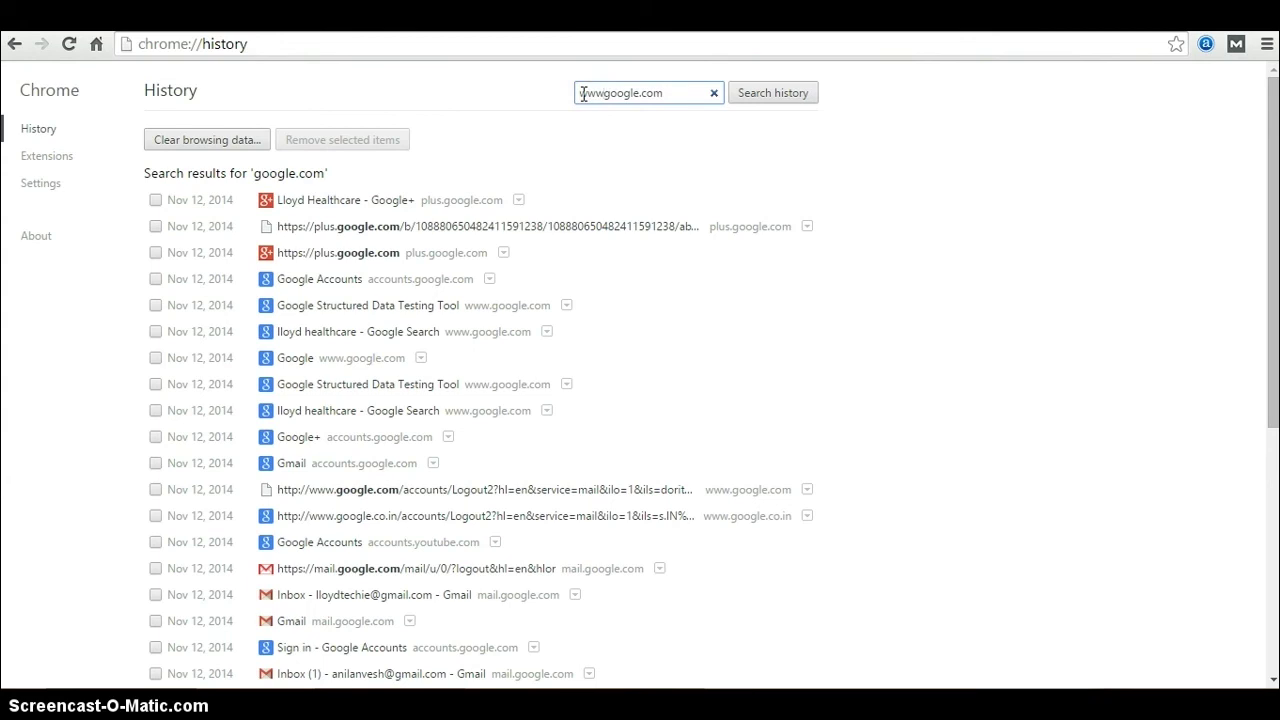
pyautogui.write('.')
pyautogui.press('Return')
pyautogui.click(625, 210)
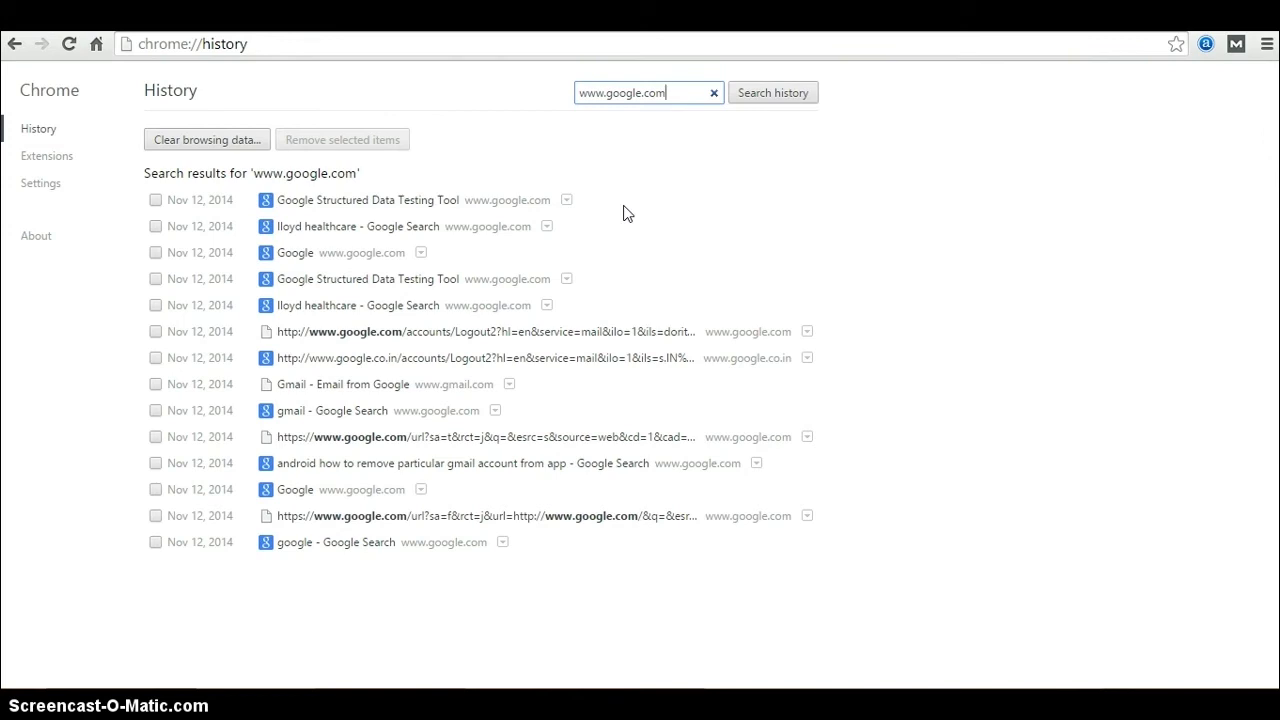
pyautogui.click(531, 152)
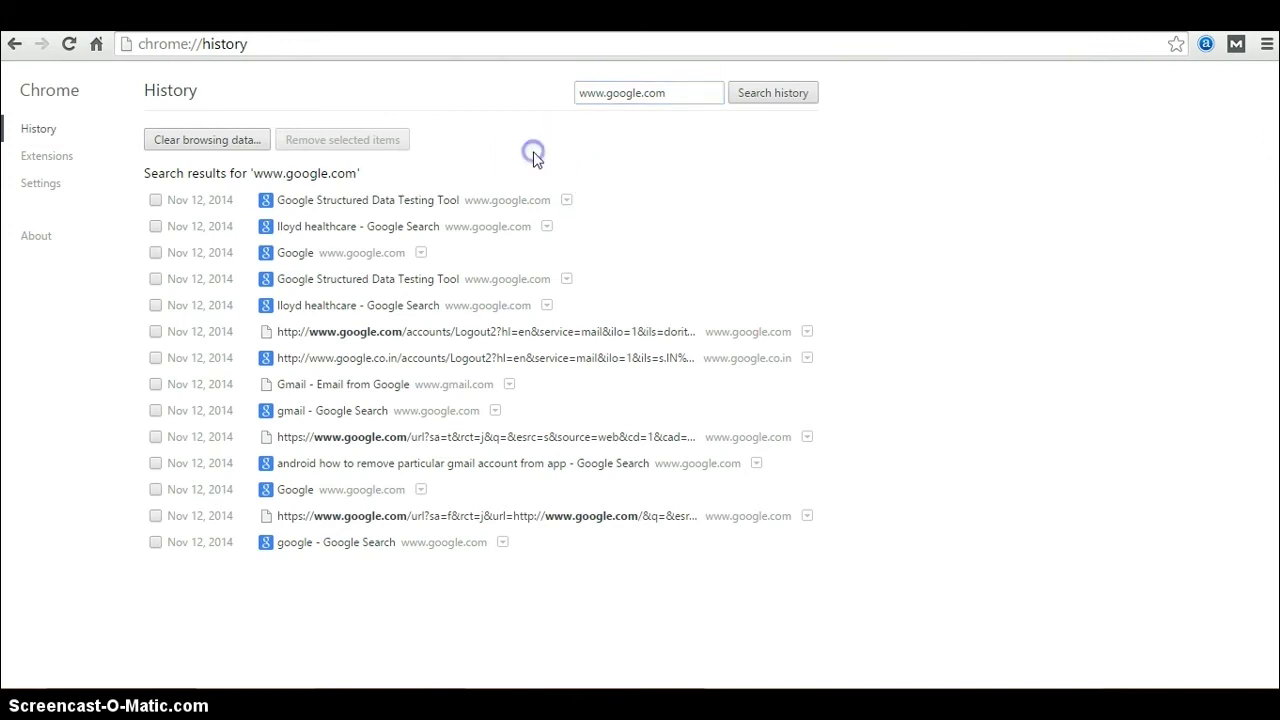
pyautogui.click(155, 201)
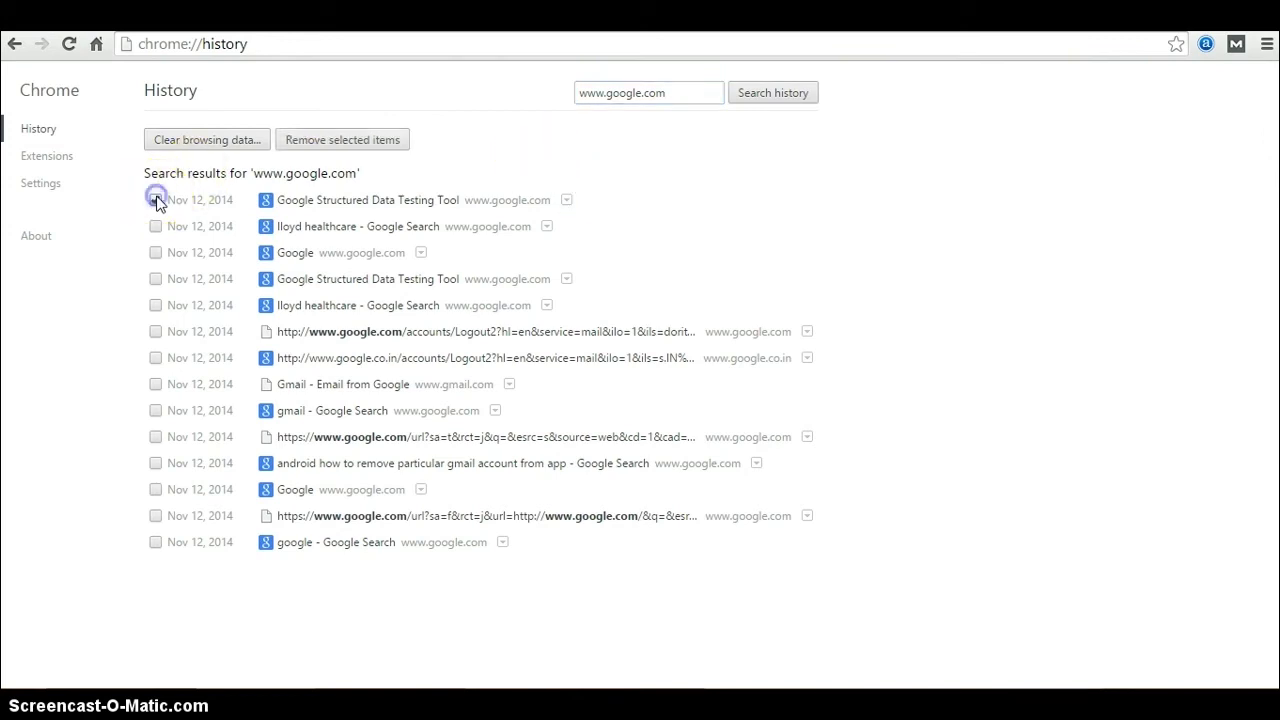
pyautogui.keyDown('shift'); pyautogui.click(155, 542); pyautogui.keyUp('shift')
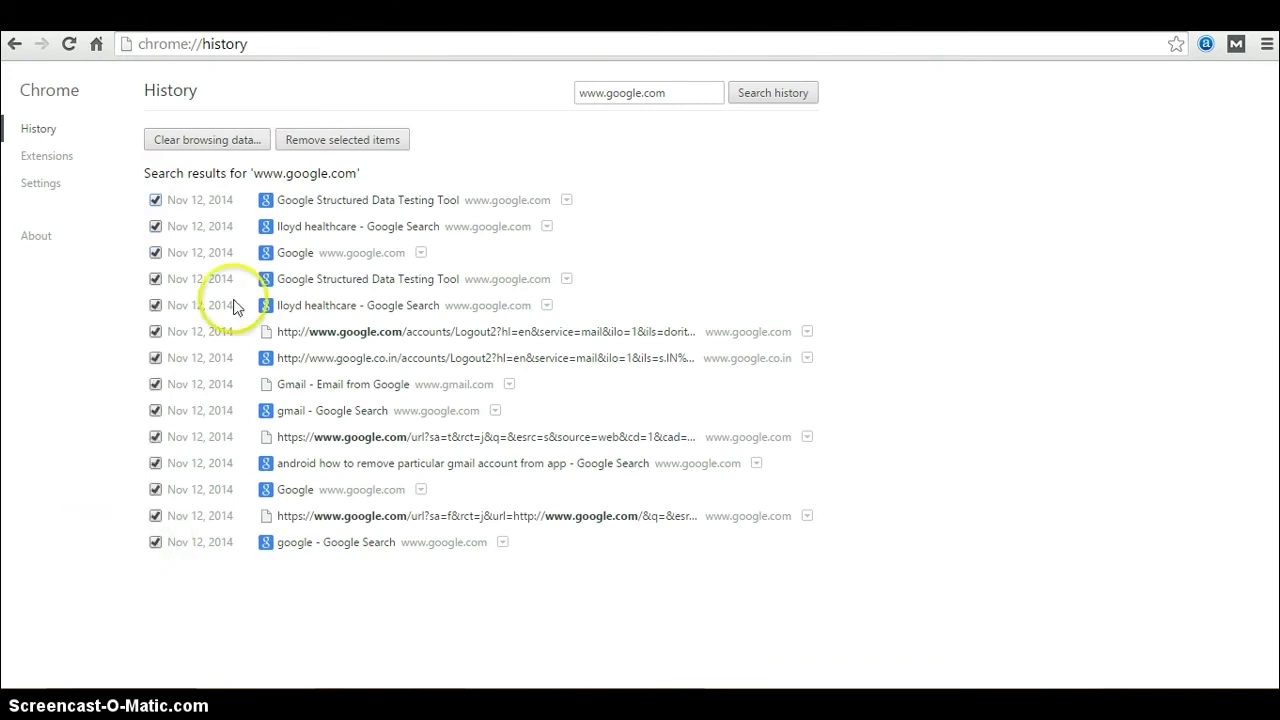
pyautogui.click(380, 140)
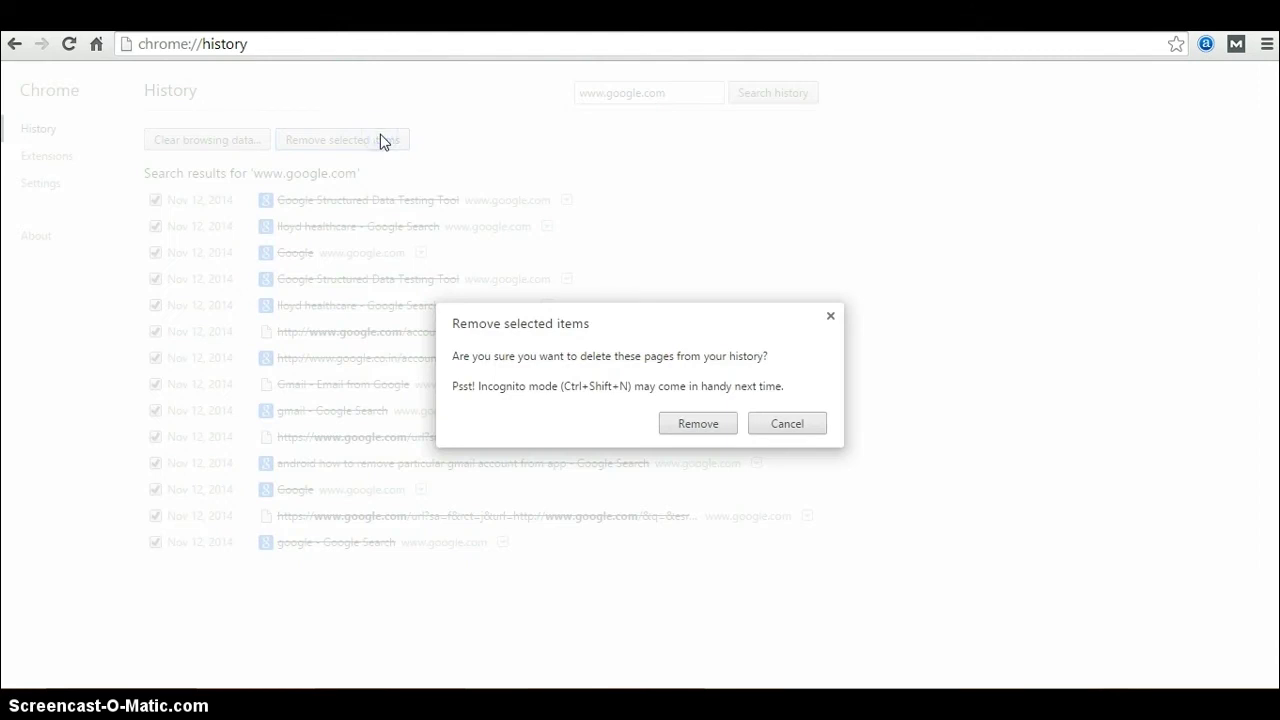
pyautogui.click(722, 426)
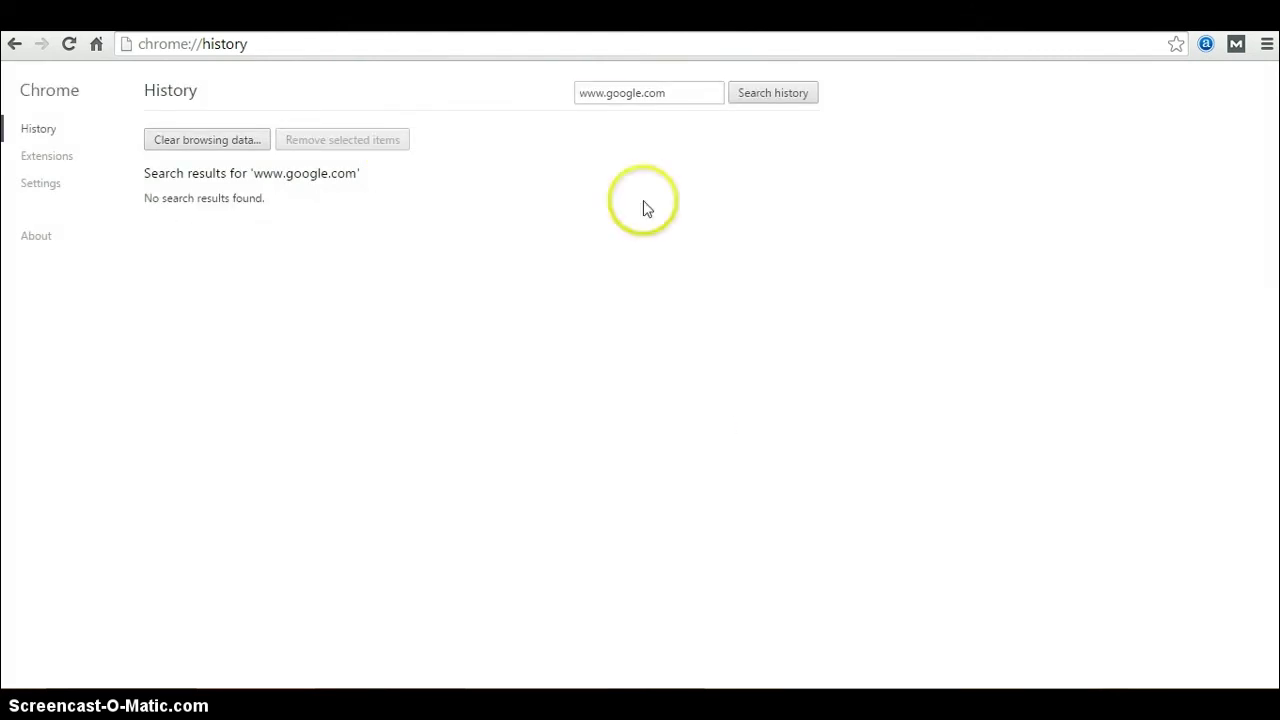
pyautogui.click(608, 95)
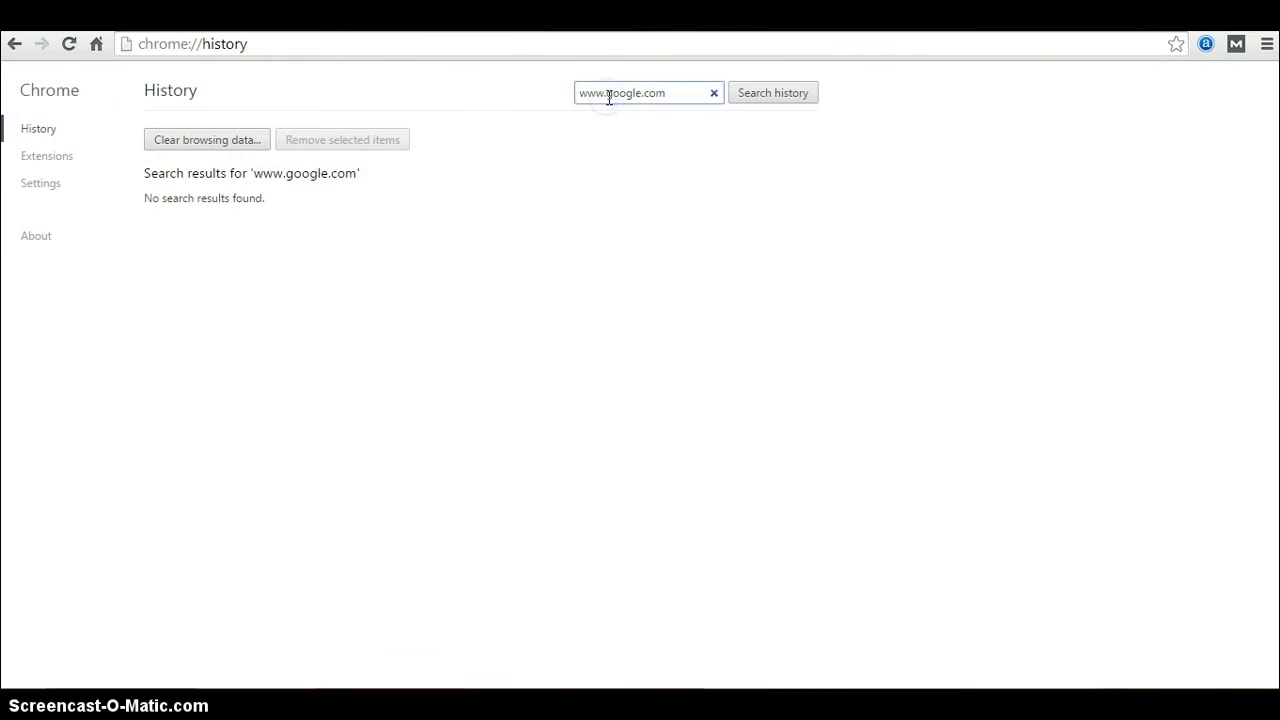
pyautogui.press('BackSpace')
pyautogui.press('BackSpace')
pyautogui.press('BackSpace')
pyautogui.press('BackSpace')
pyautogui.press('Return')
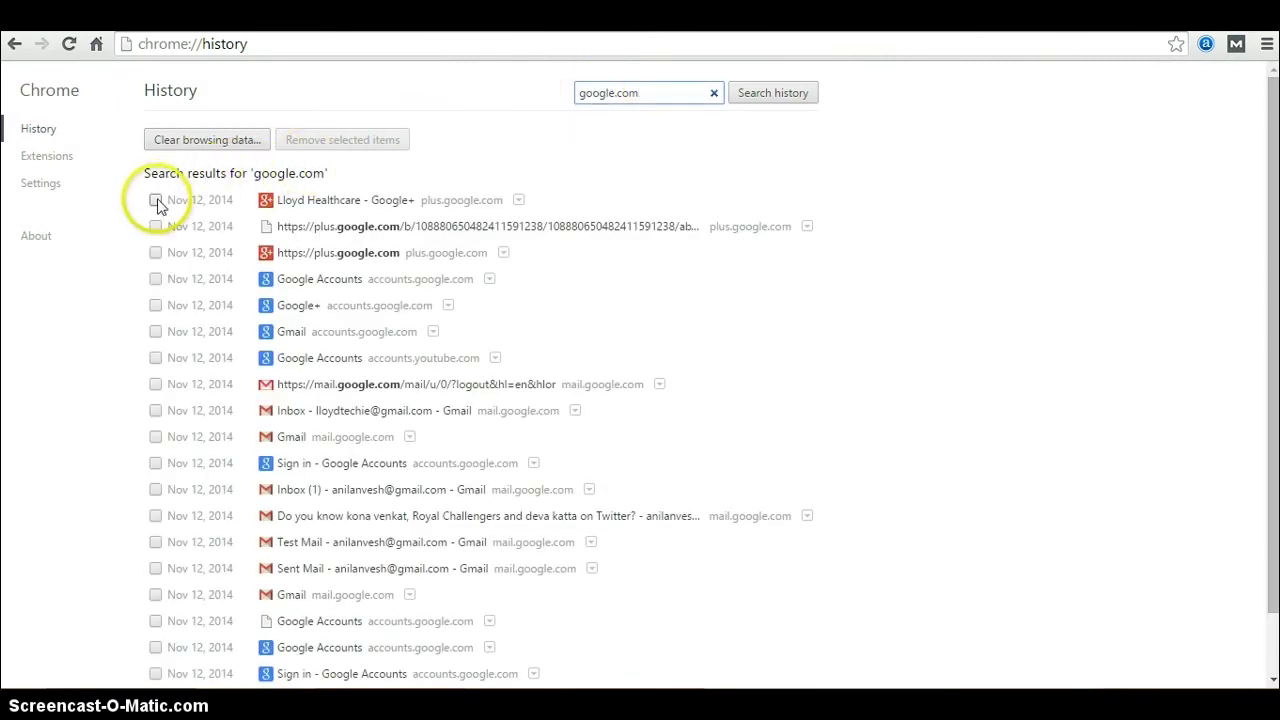
pyautogui.click(609, 121)
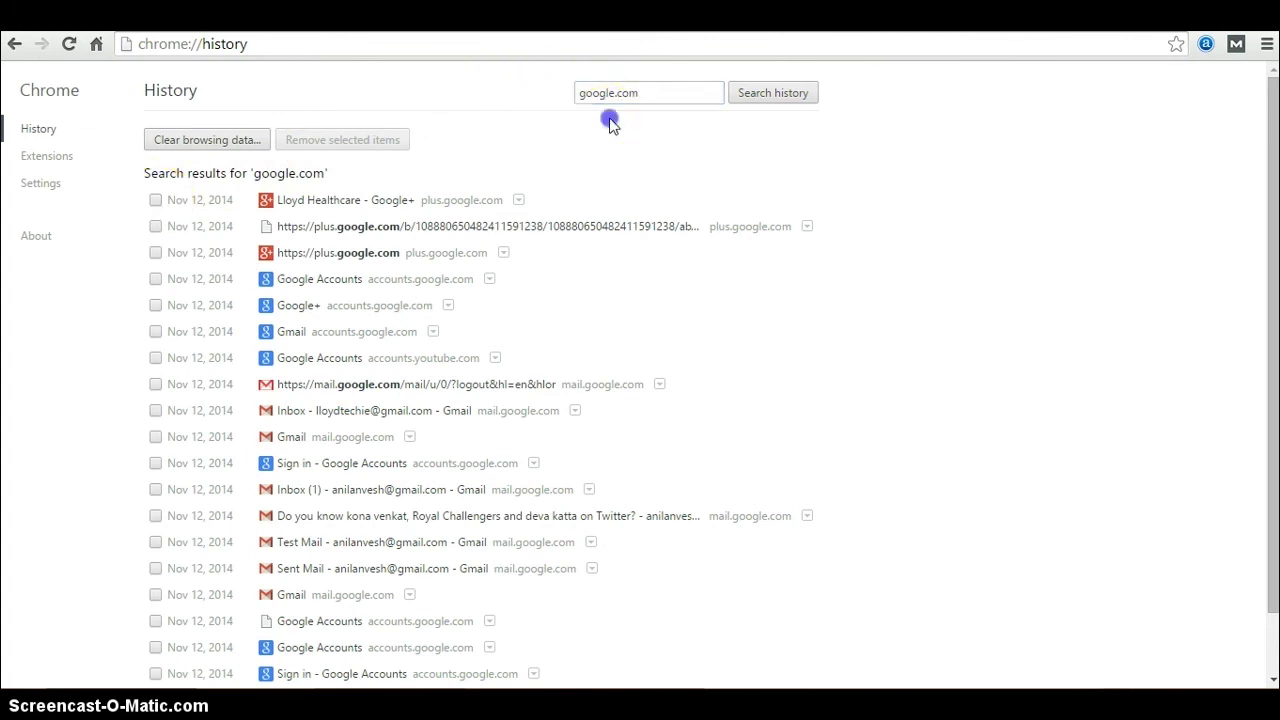
# Select every google.com search result, from the first entry to the last, and remove them all from the history.
pyautogui.click(155, 201)
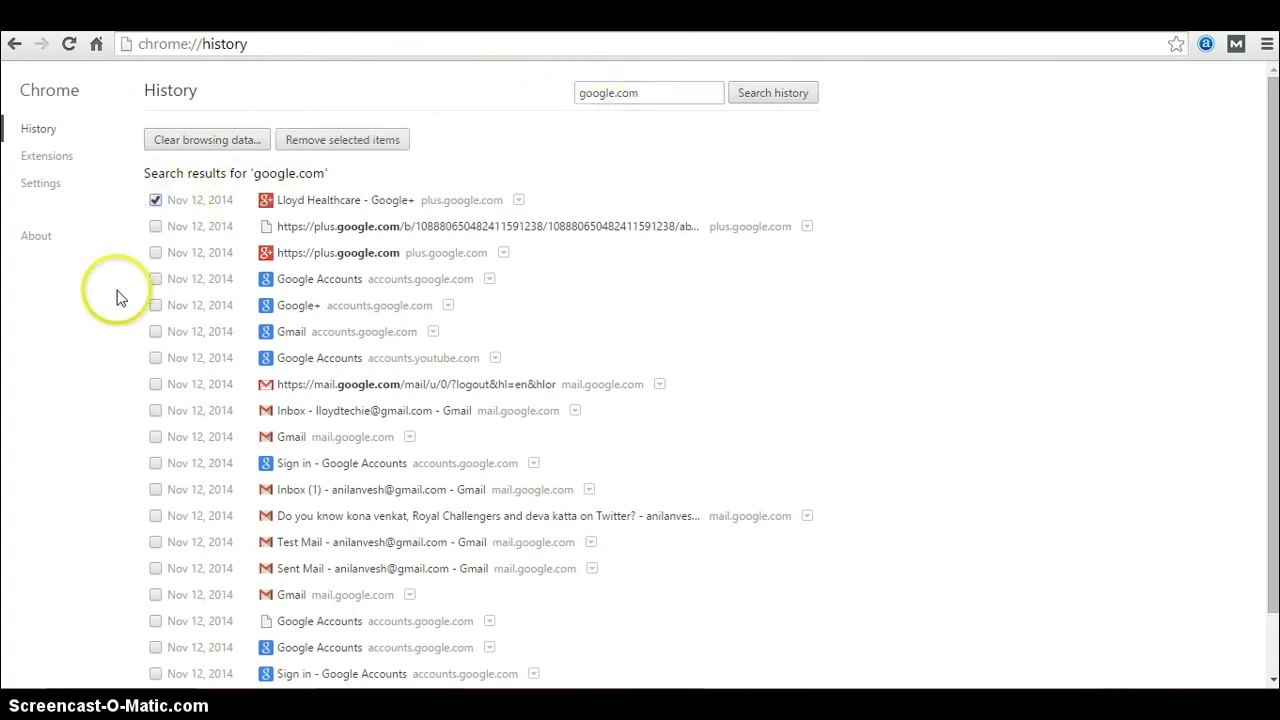
pyautogui.scroll(-2, 116, 297)
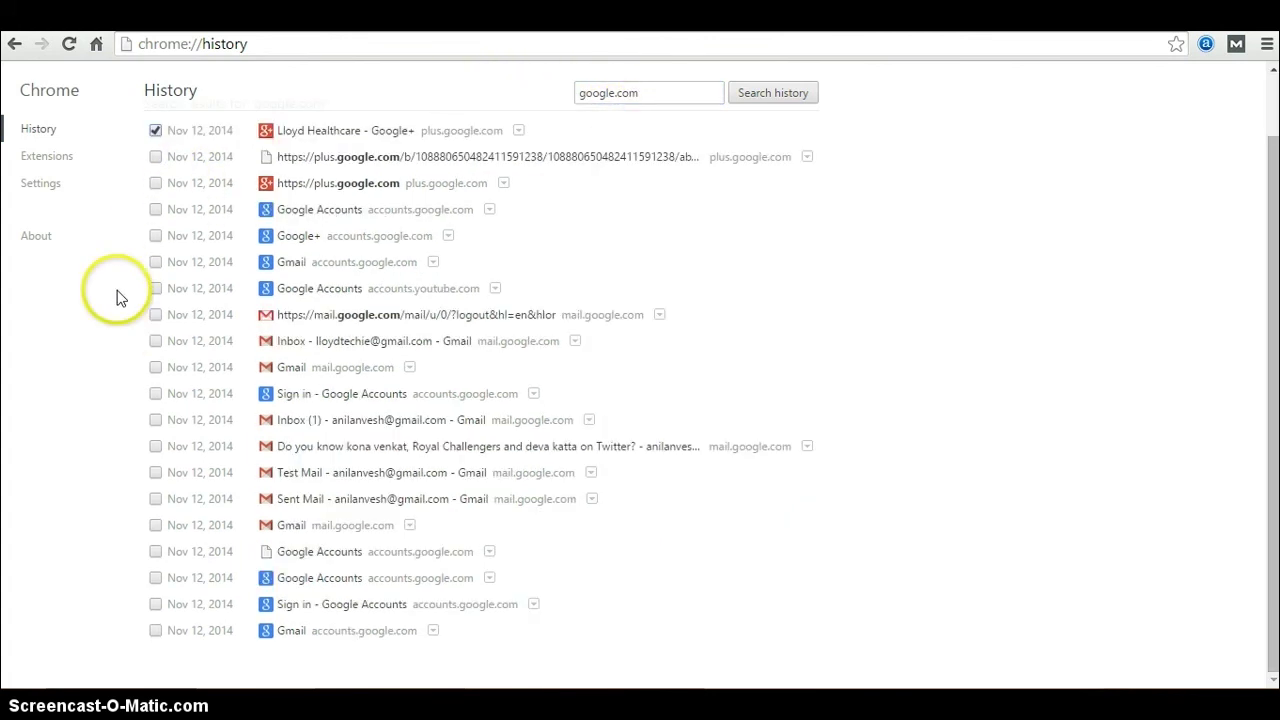
pyautogui.keyDown('shift'); pyautogui.click(155, 630); pyautogui.keyUp('shift')
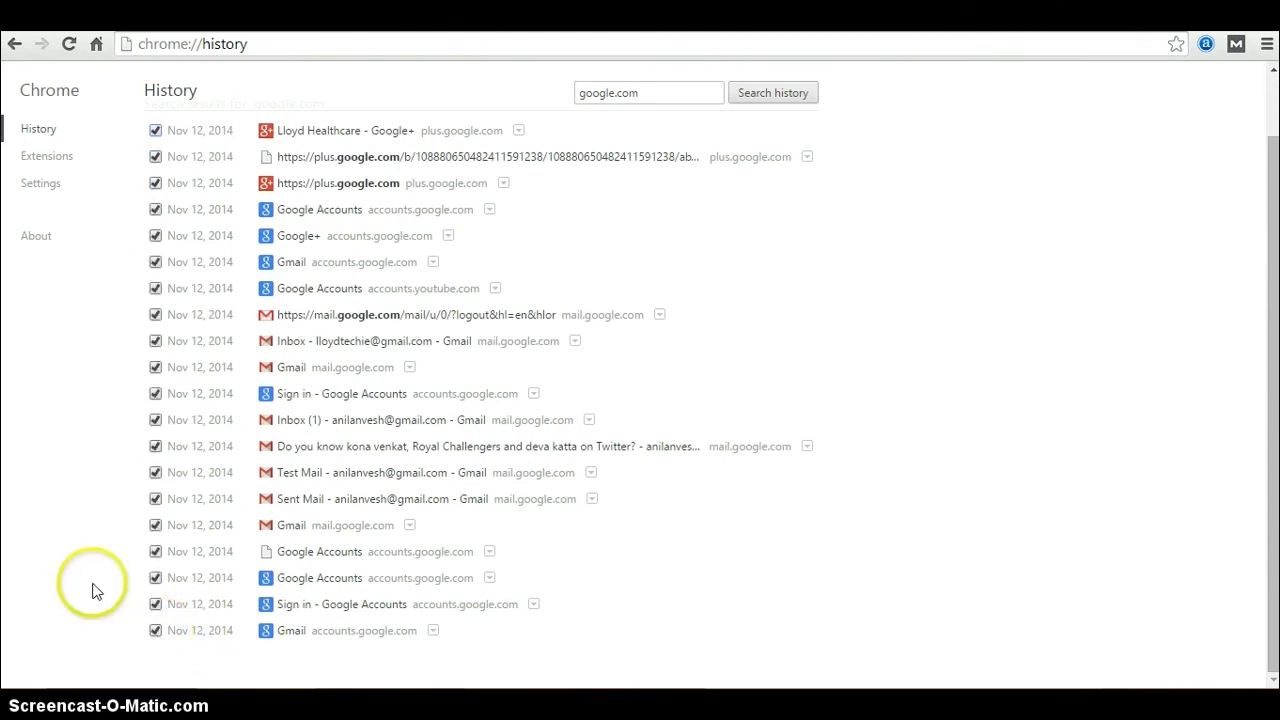
pyautogui.click(380, 145)
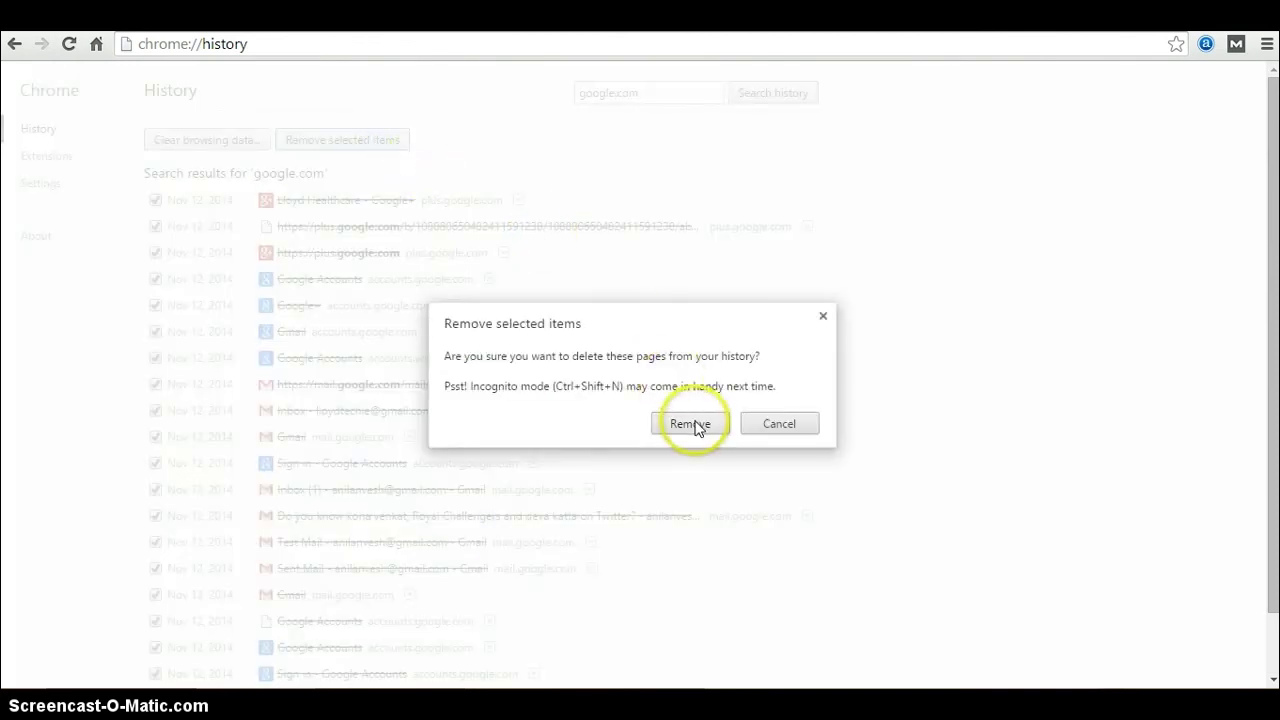
pyautogui.click(690, 424)
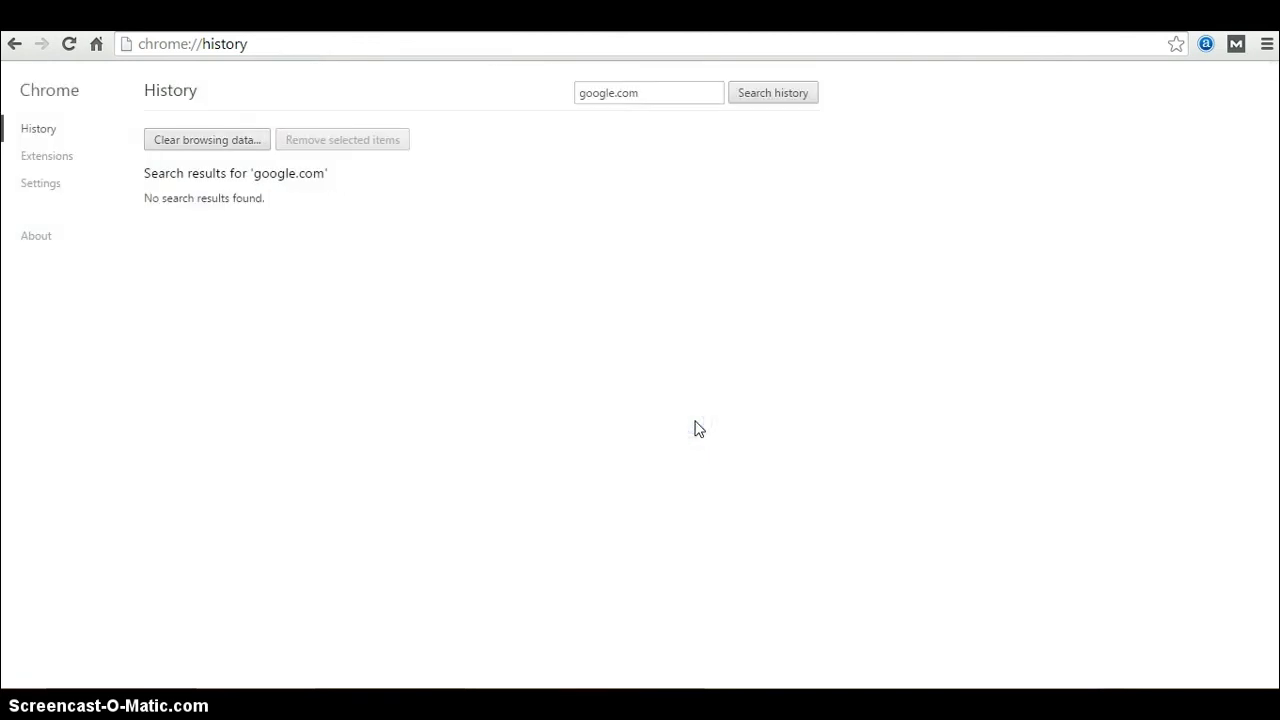